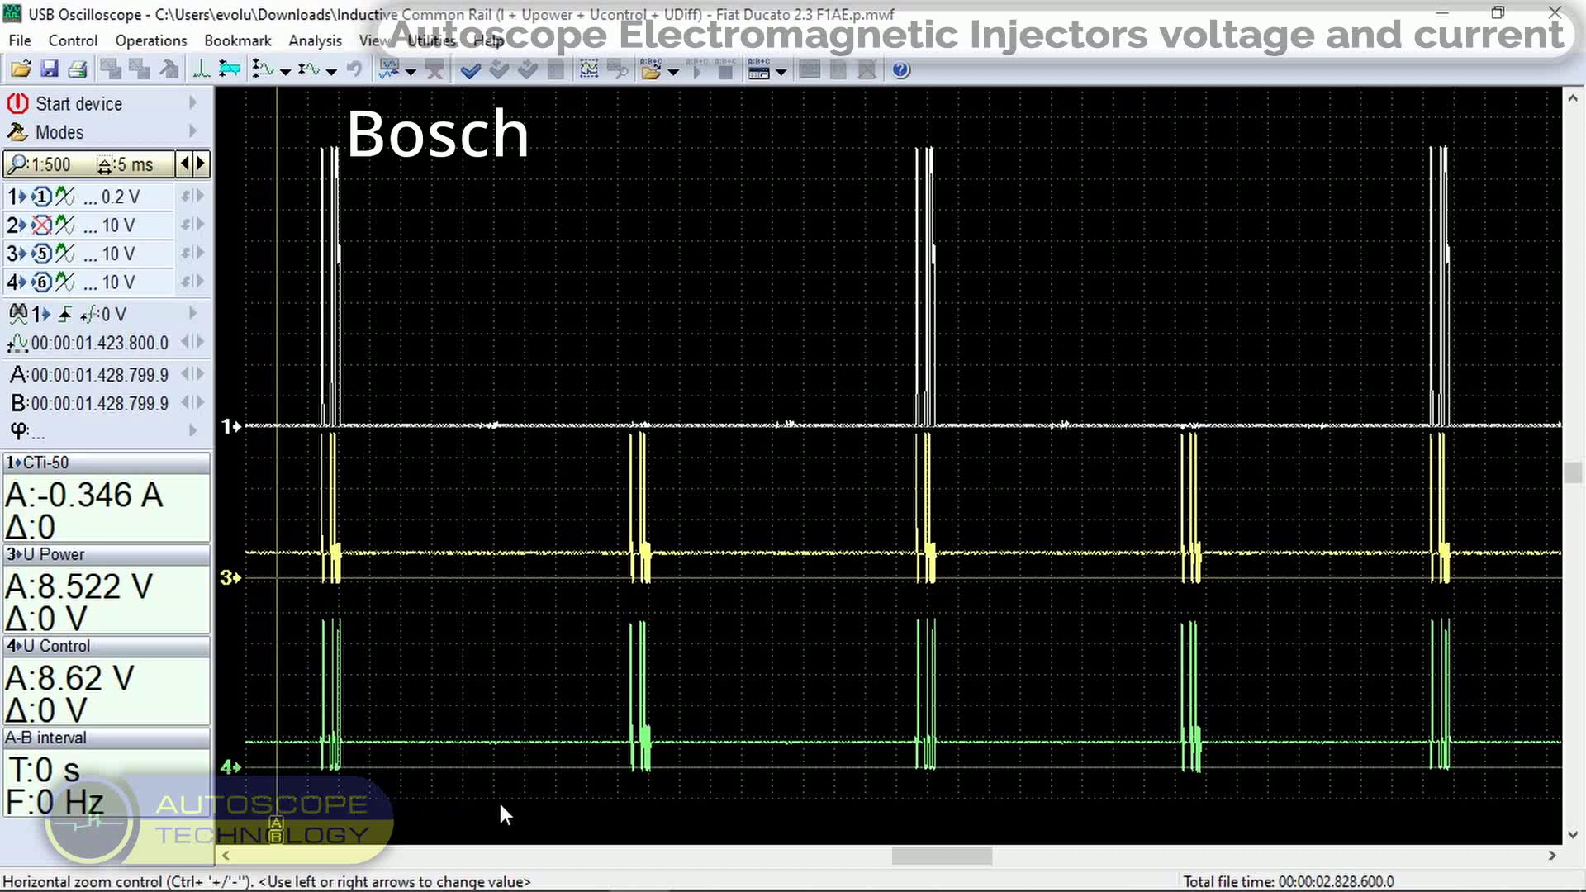
Scroll to the file start and auto-zoom into one Bosch injector burst.
drag(884, 855, 293, 860)
drag(1190, 409, 1216, 408)
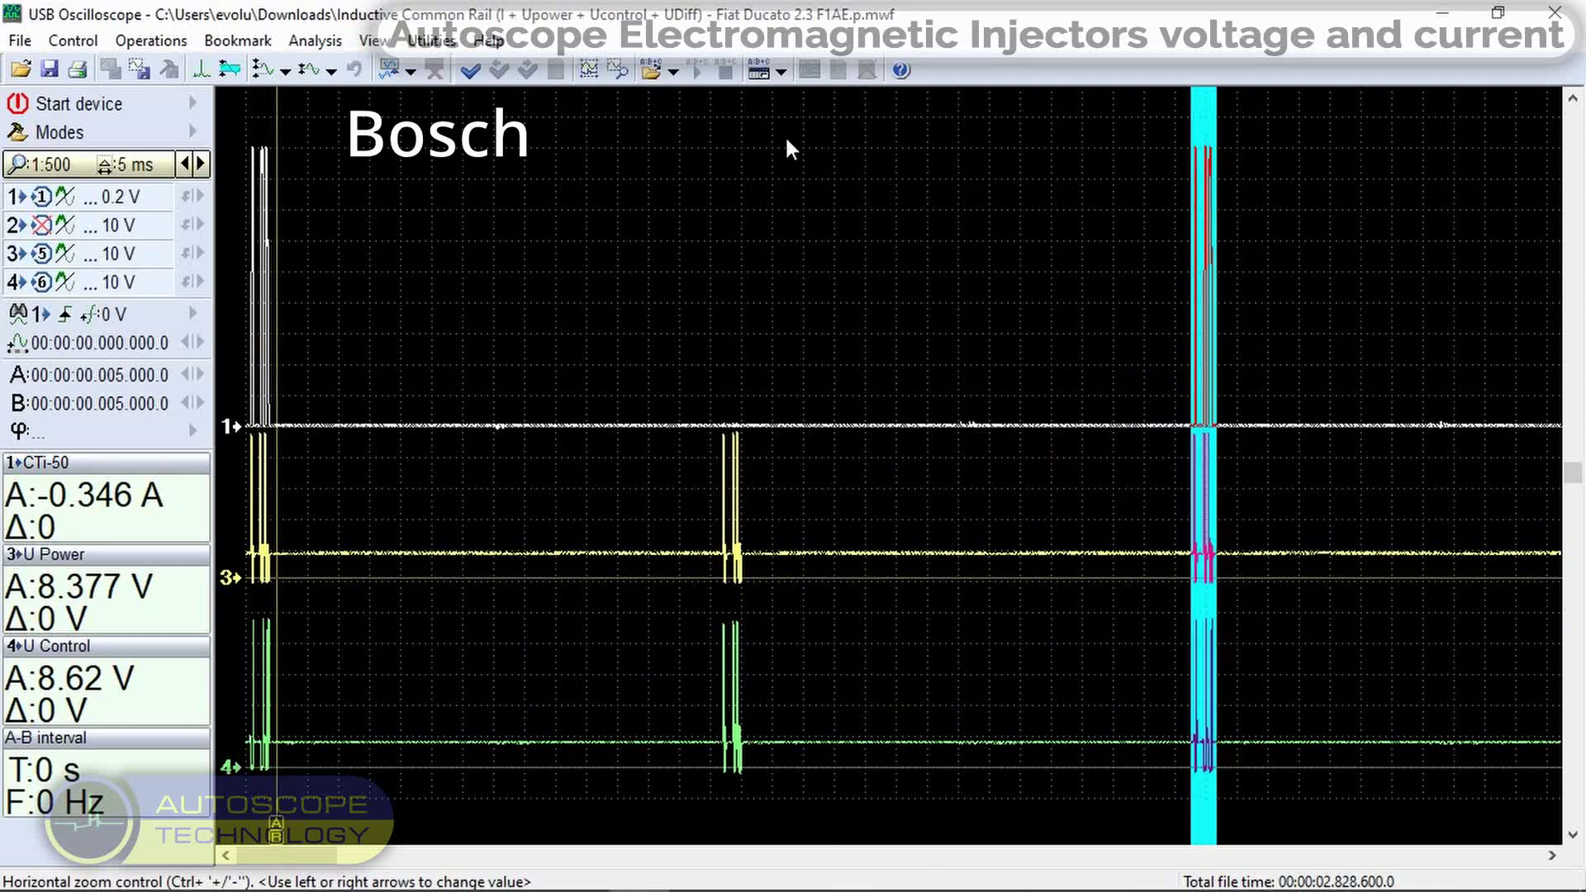
click(625, 74)
click(777, 237)
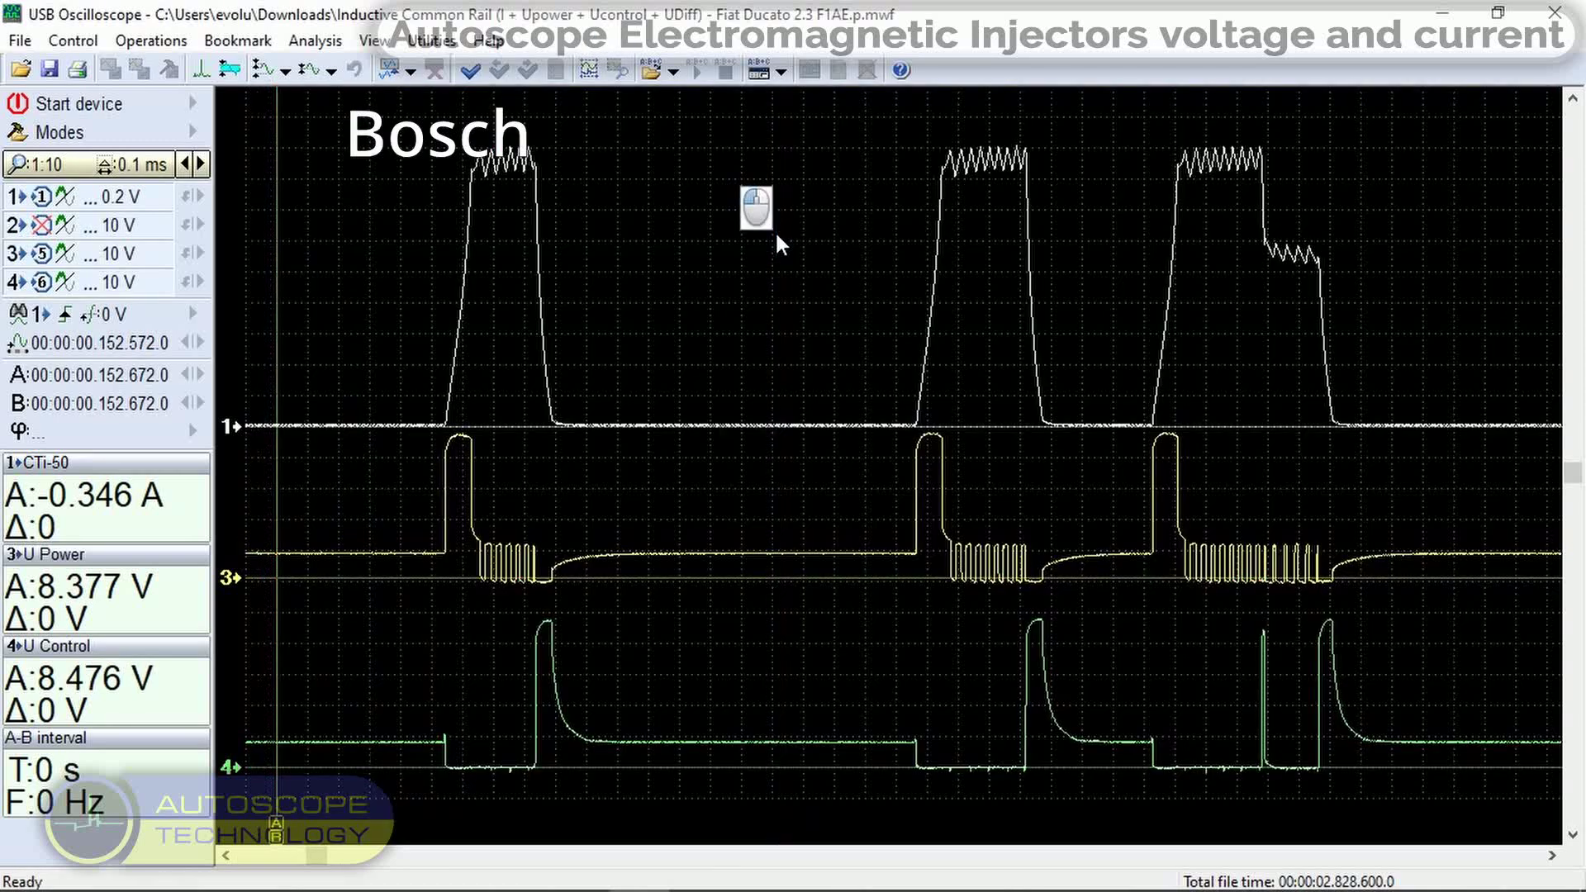
Auto-zoom further into the third injection event, down to 20 µs per division.
drag(1153, 393, 1336, 402)
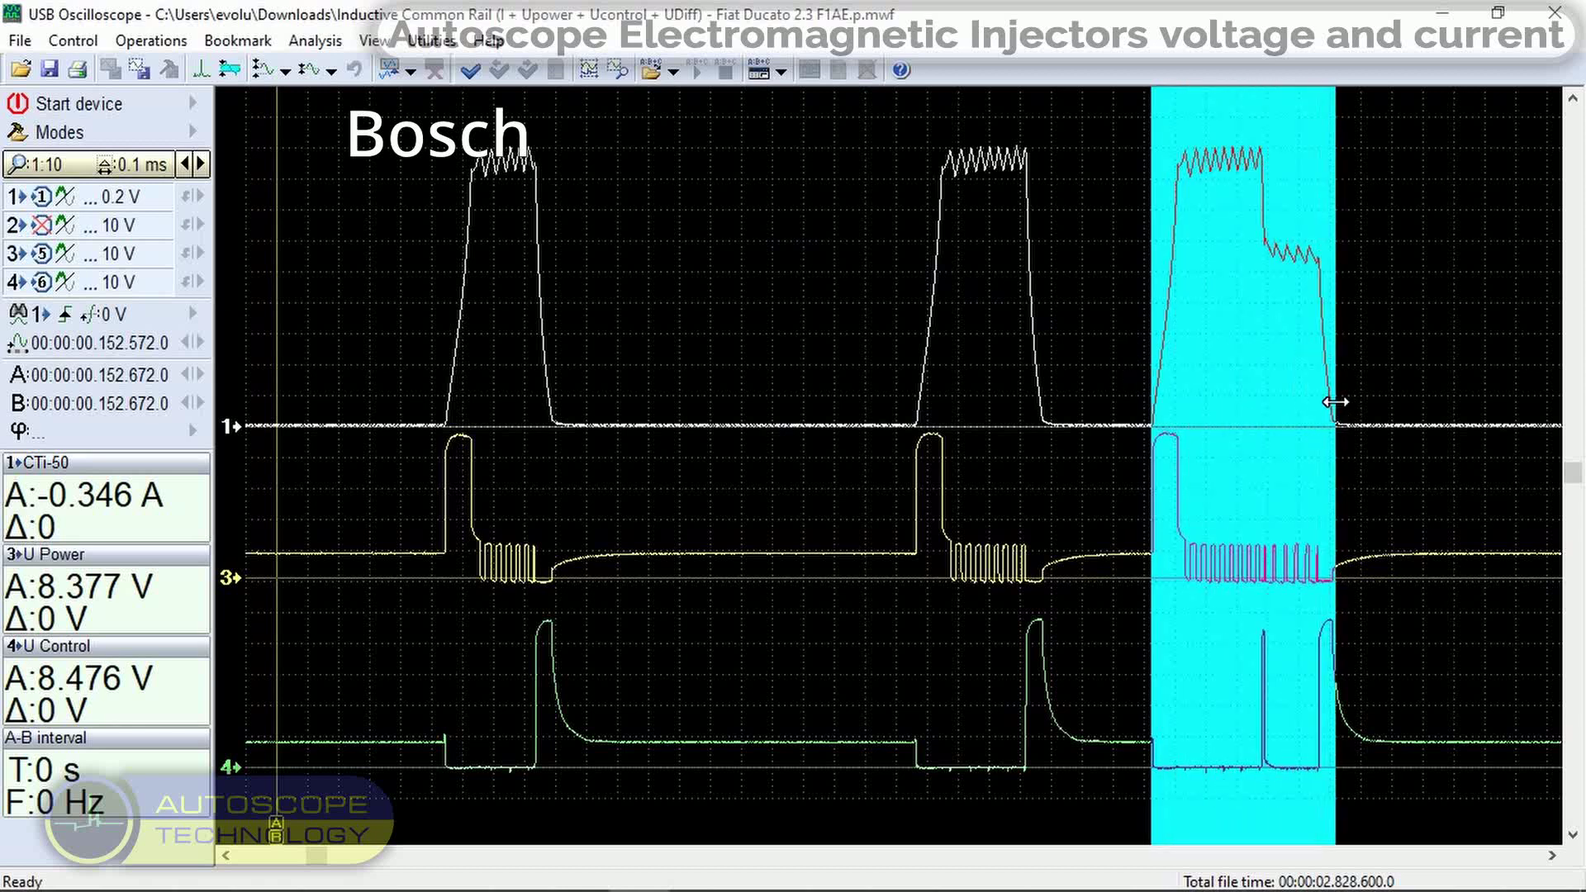
click(623, 78)
click(650, 221)
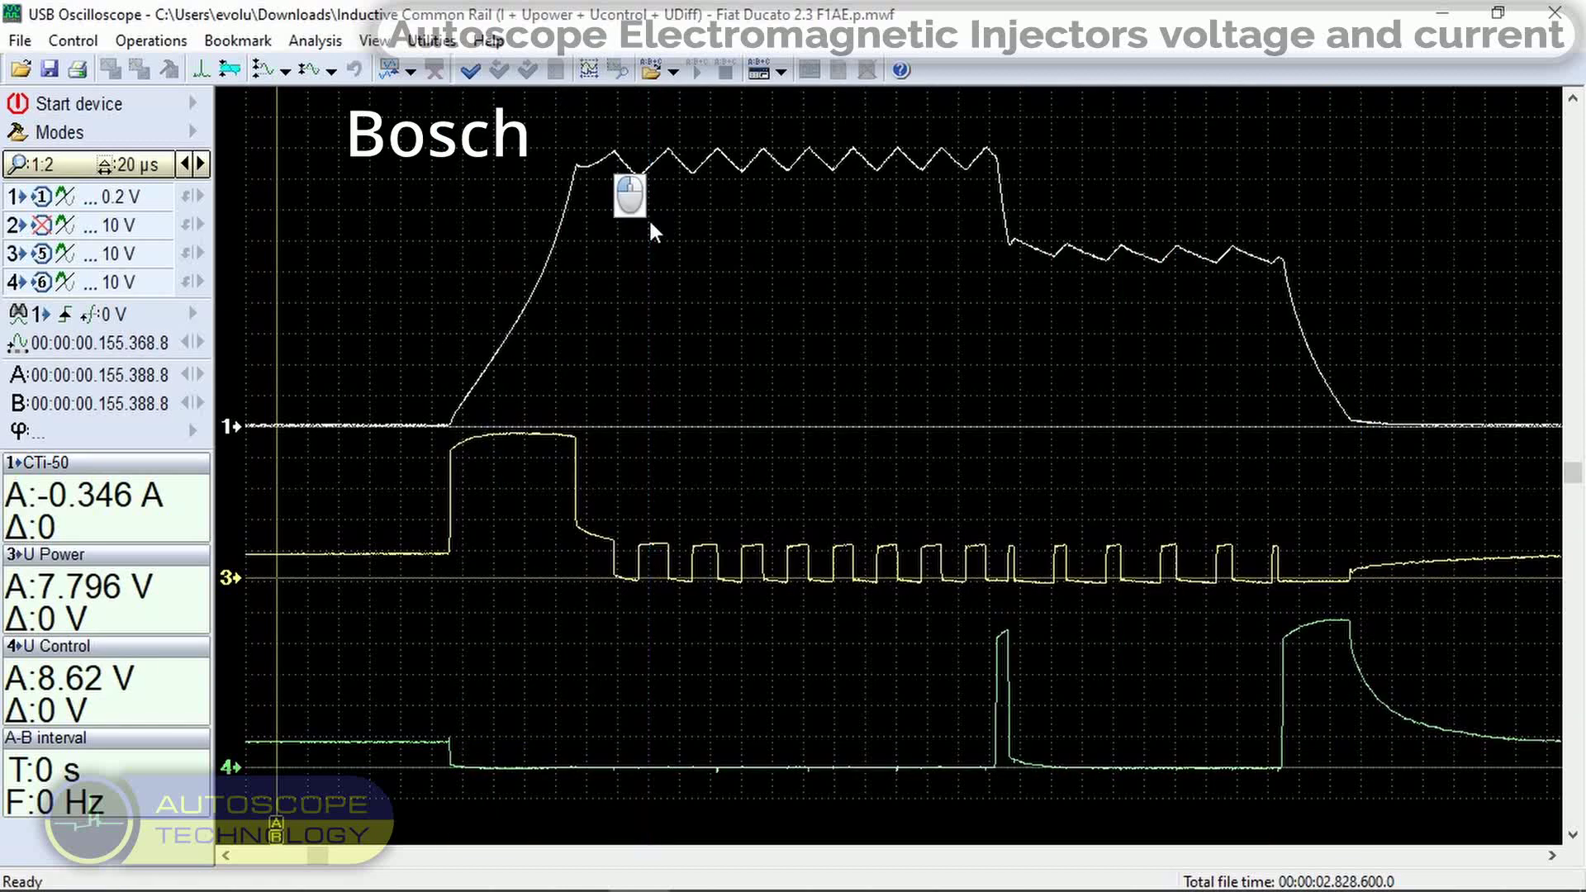
Float the current readout above the current trace and float the U Power readout on the plot.
right_click(160, 500)
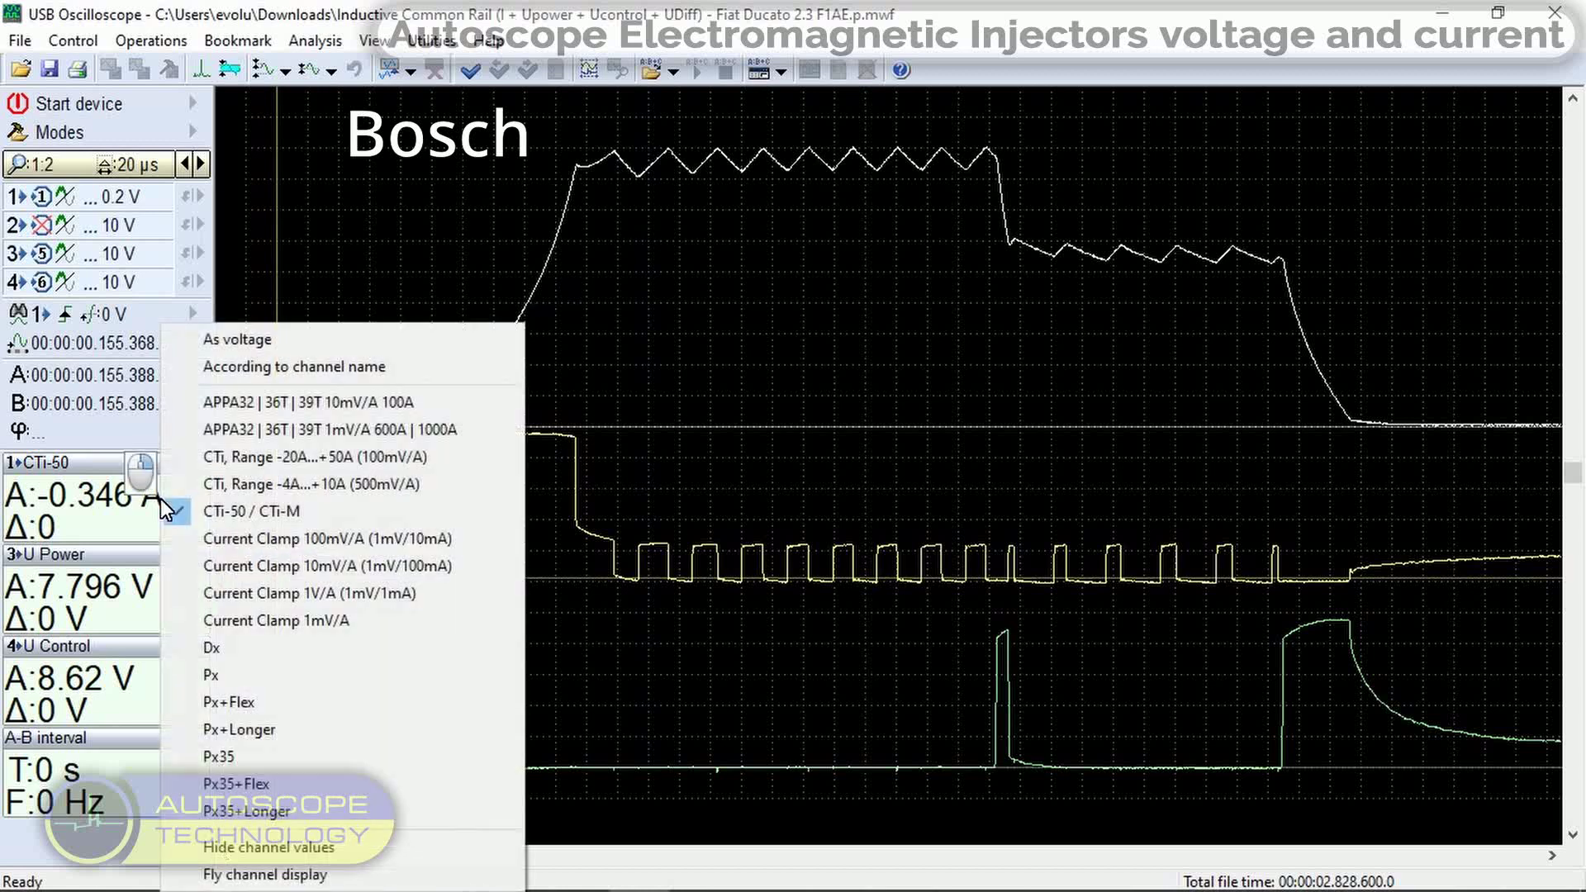
click(331, 871)
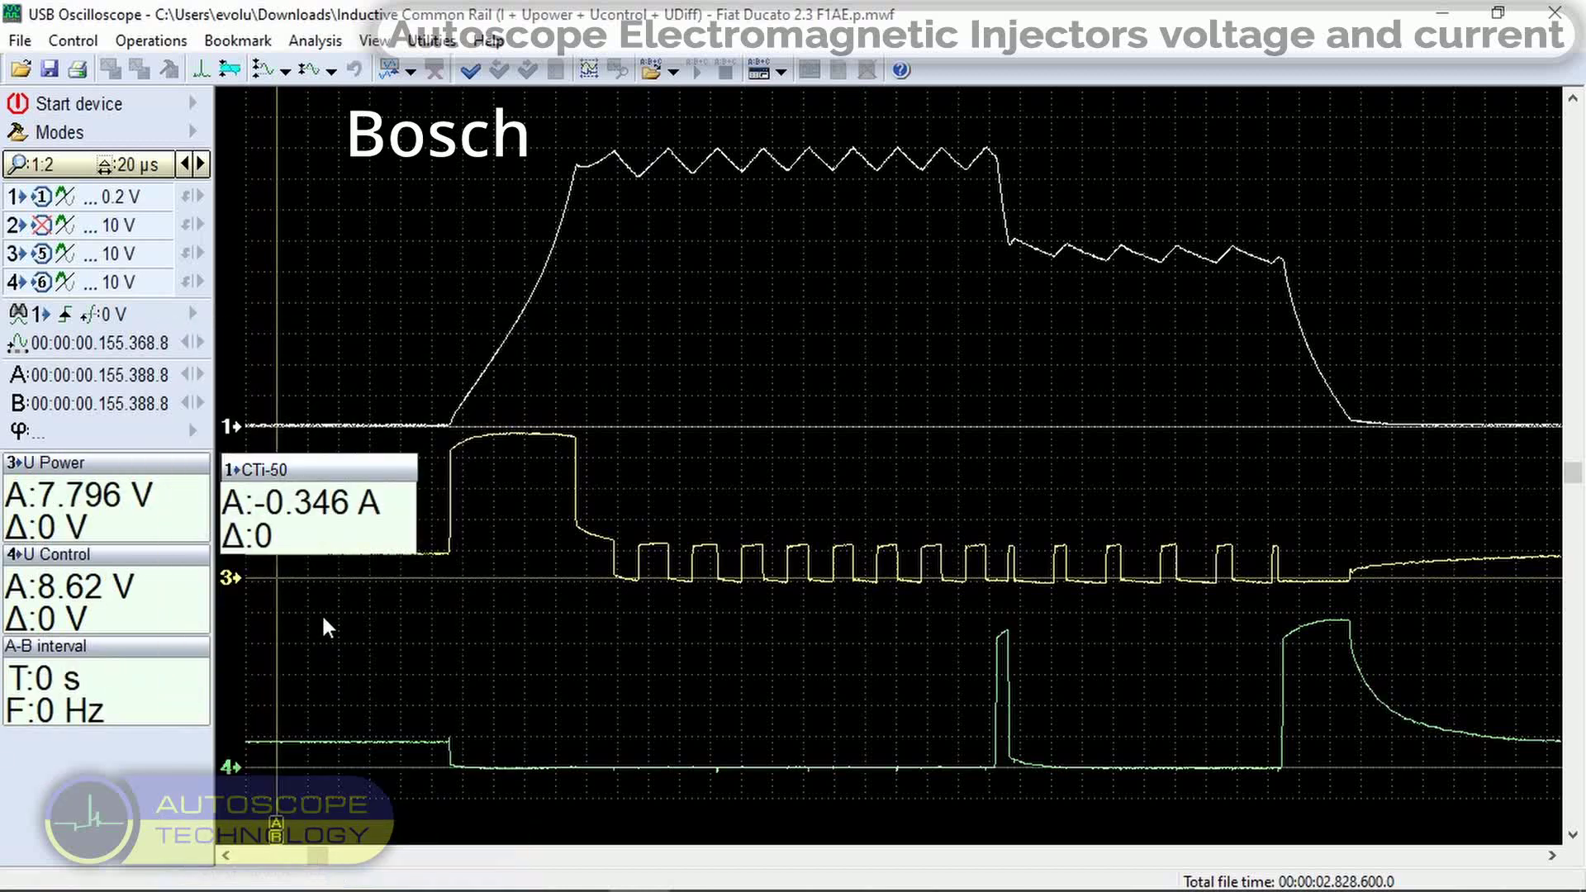
mouse_move(293, 510)
mouse_down()
mouse_move(528, 439)
mouse_move(1184, 297)
mouse_move(1411, 208)
mouse_up()
right_click(61, 532)
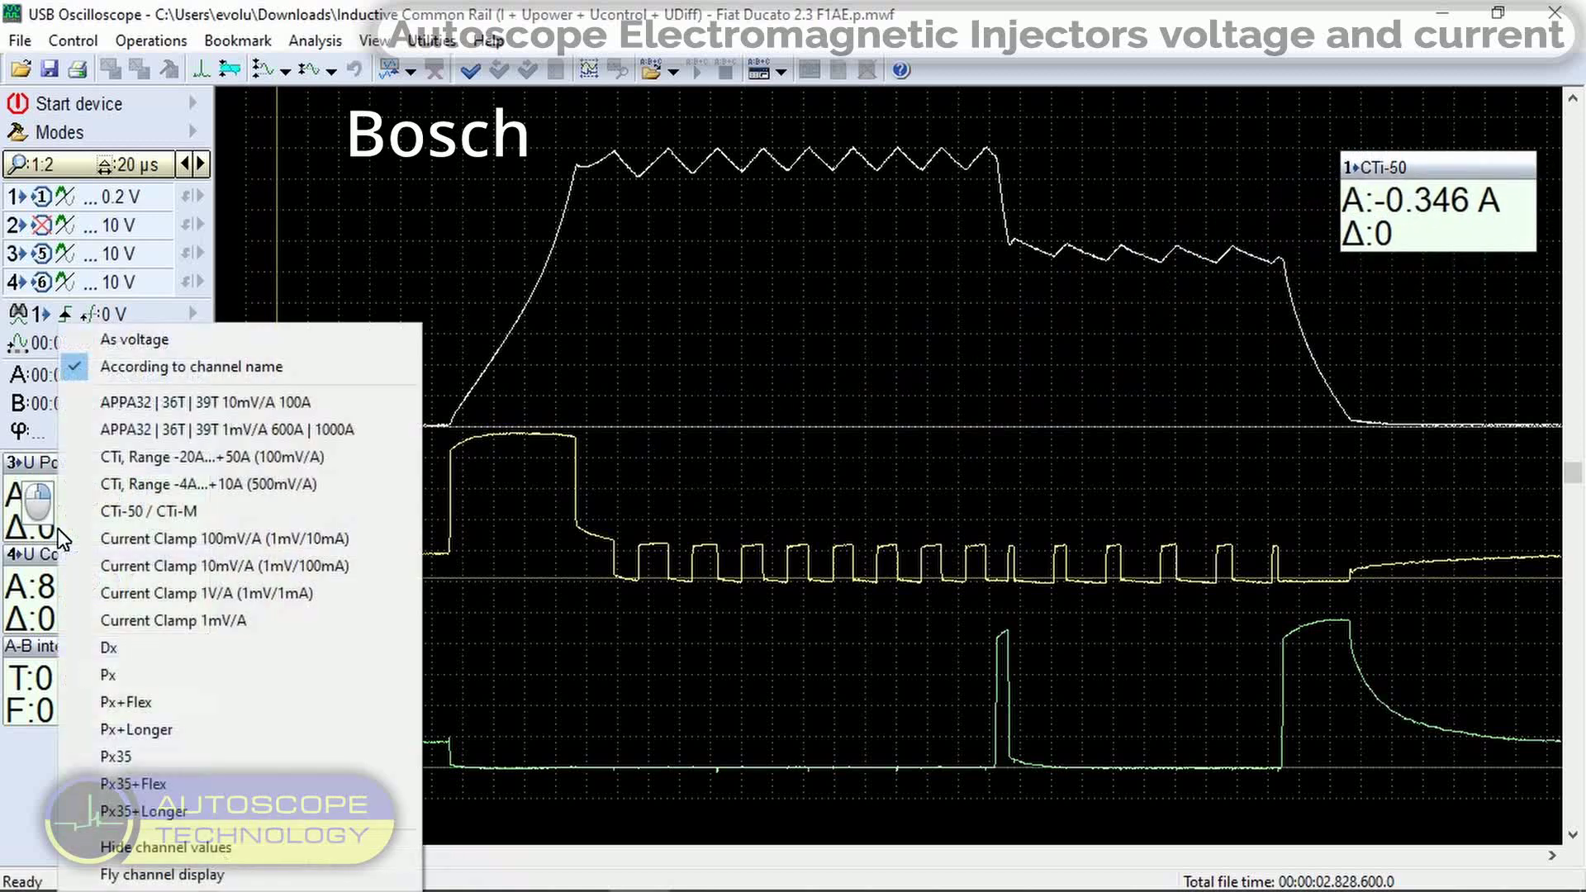
click(198, 872)
drag(323, 512, 328, 499)
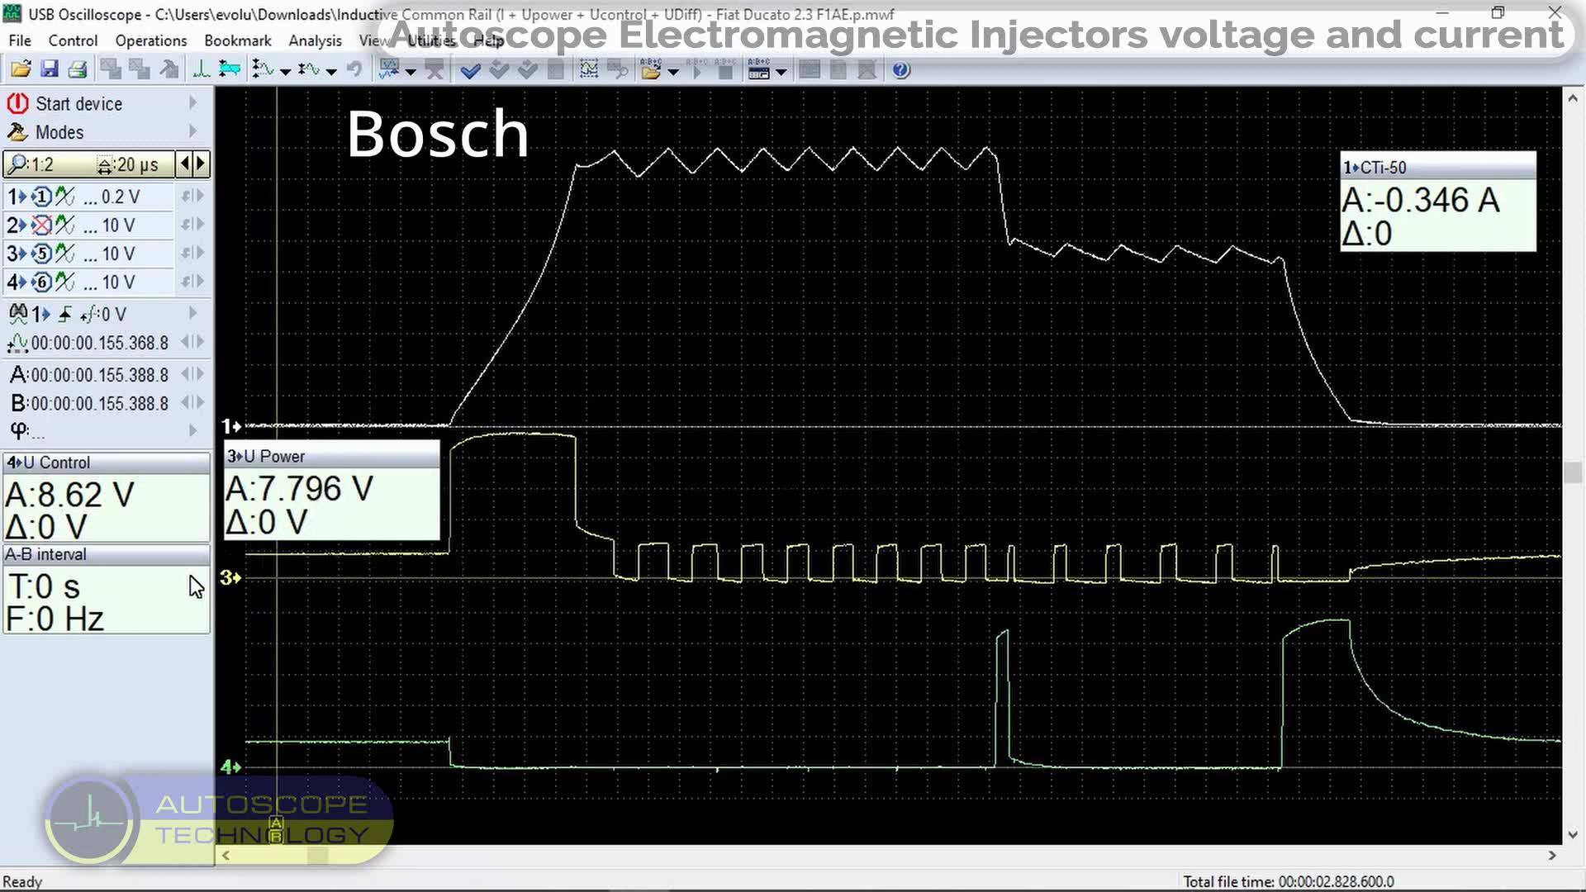
Float the U Control readout near the channel 4 pulses and the A-B interval readout lower down.
right_click(97, 506)
click(219, 873)
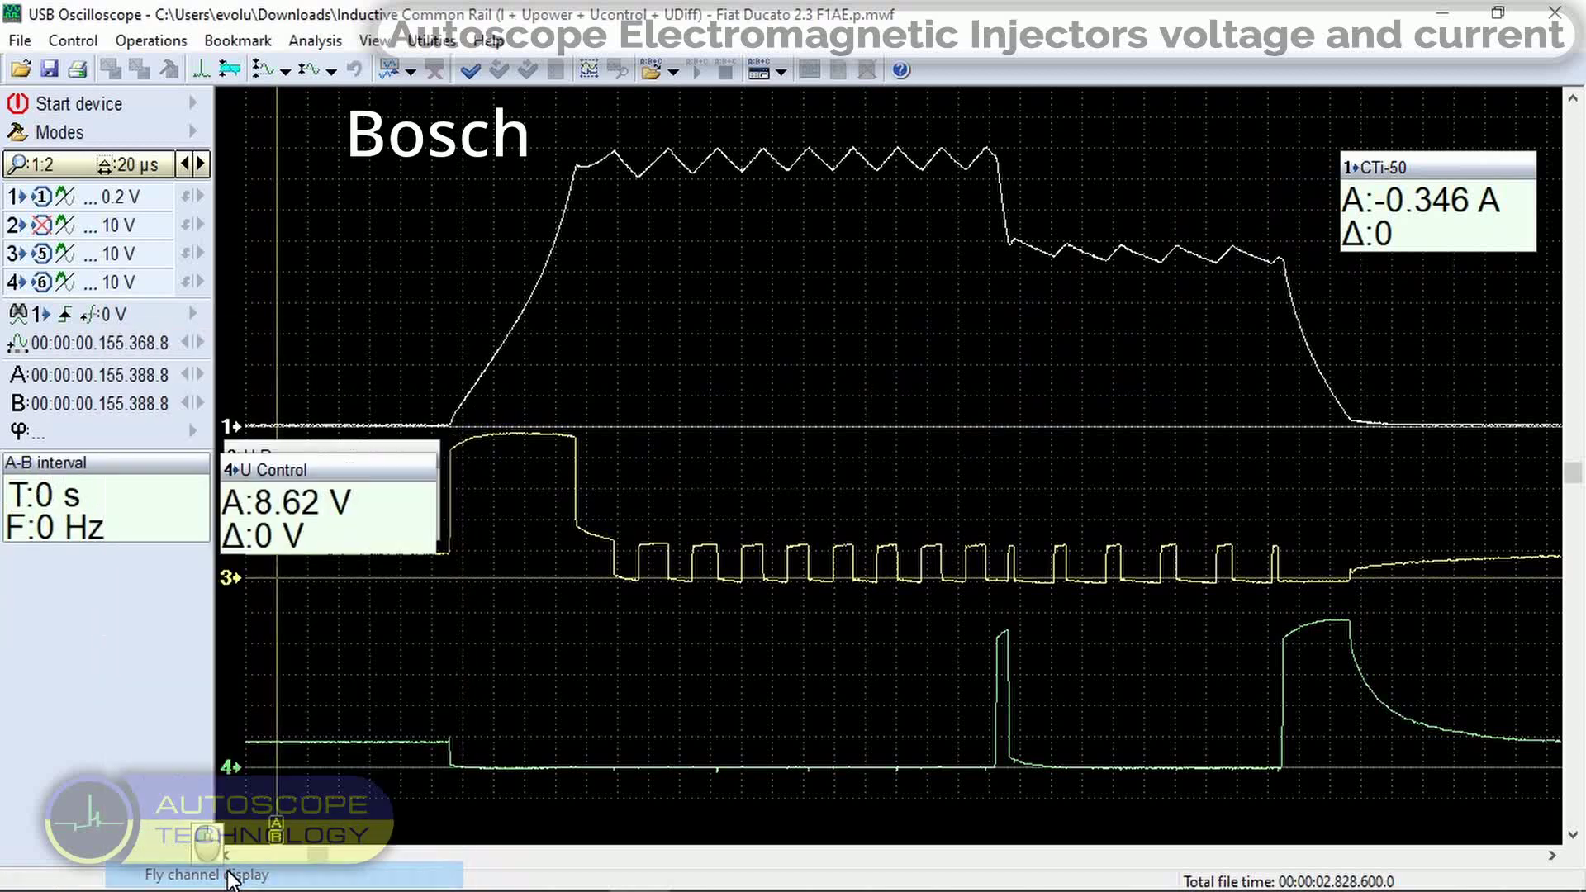
drag(323, 521, 1132, 679)
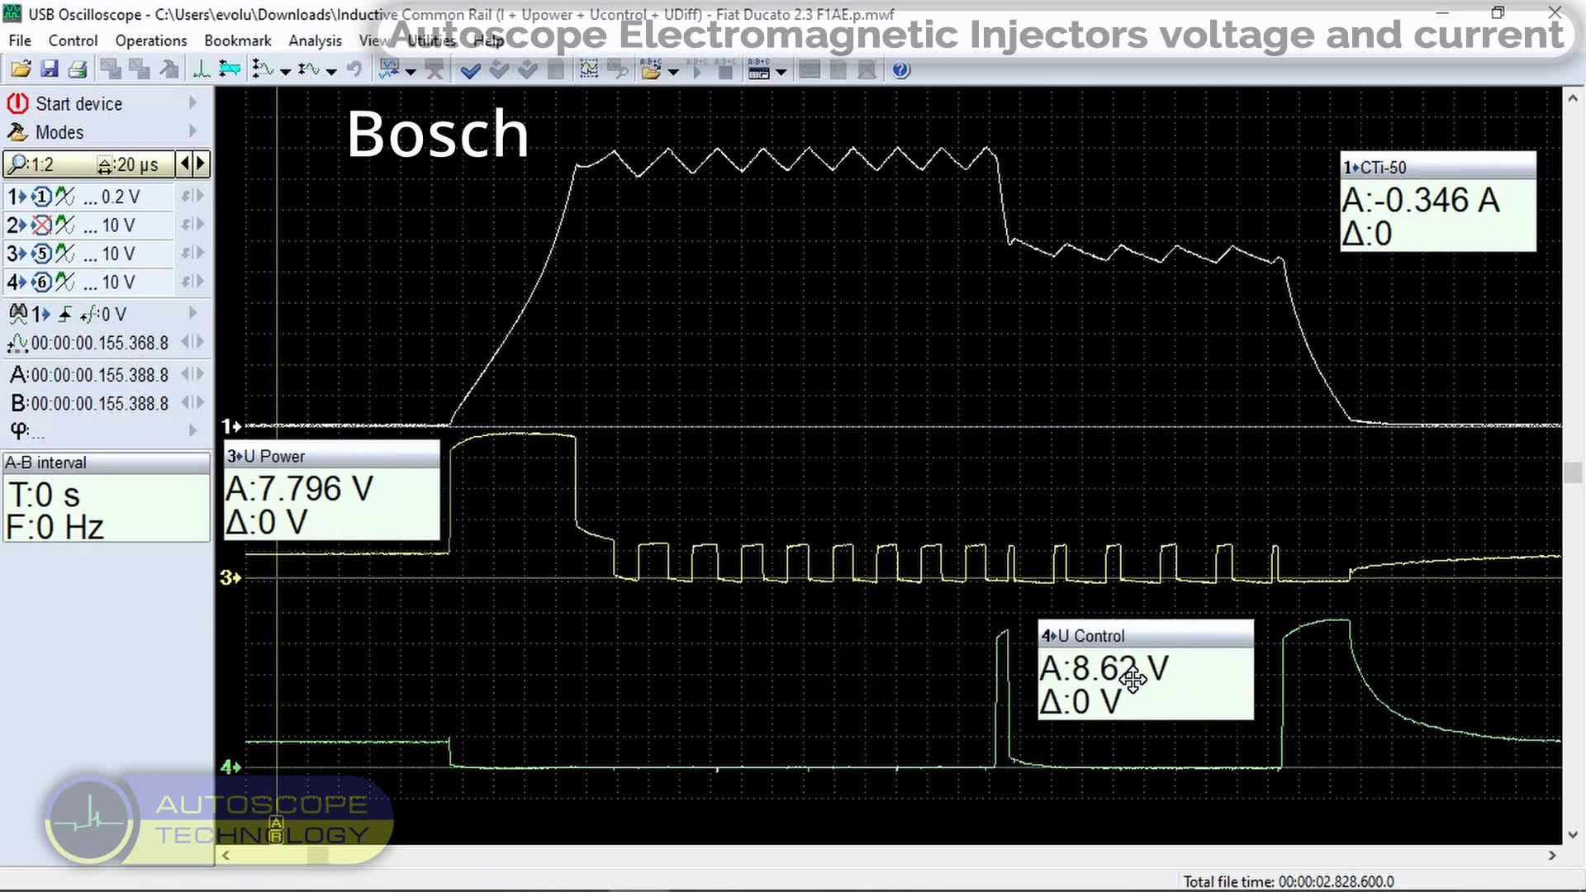
right_click(171, 509)
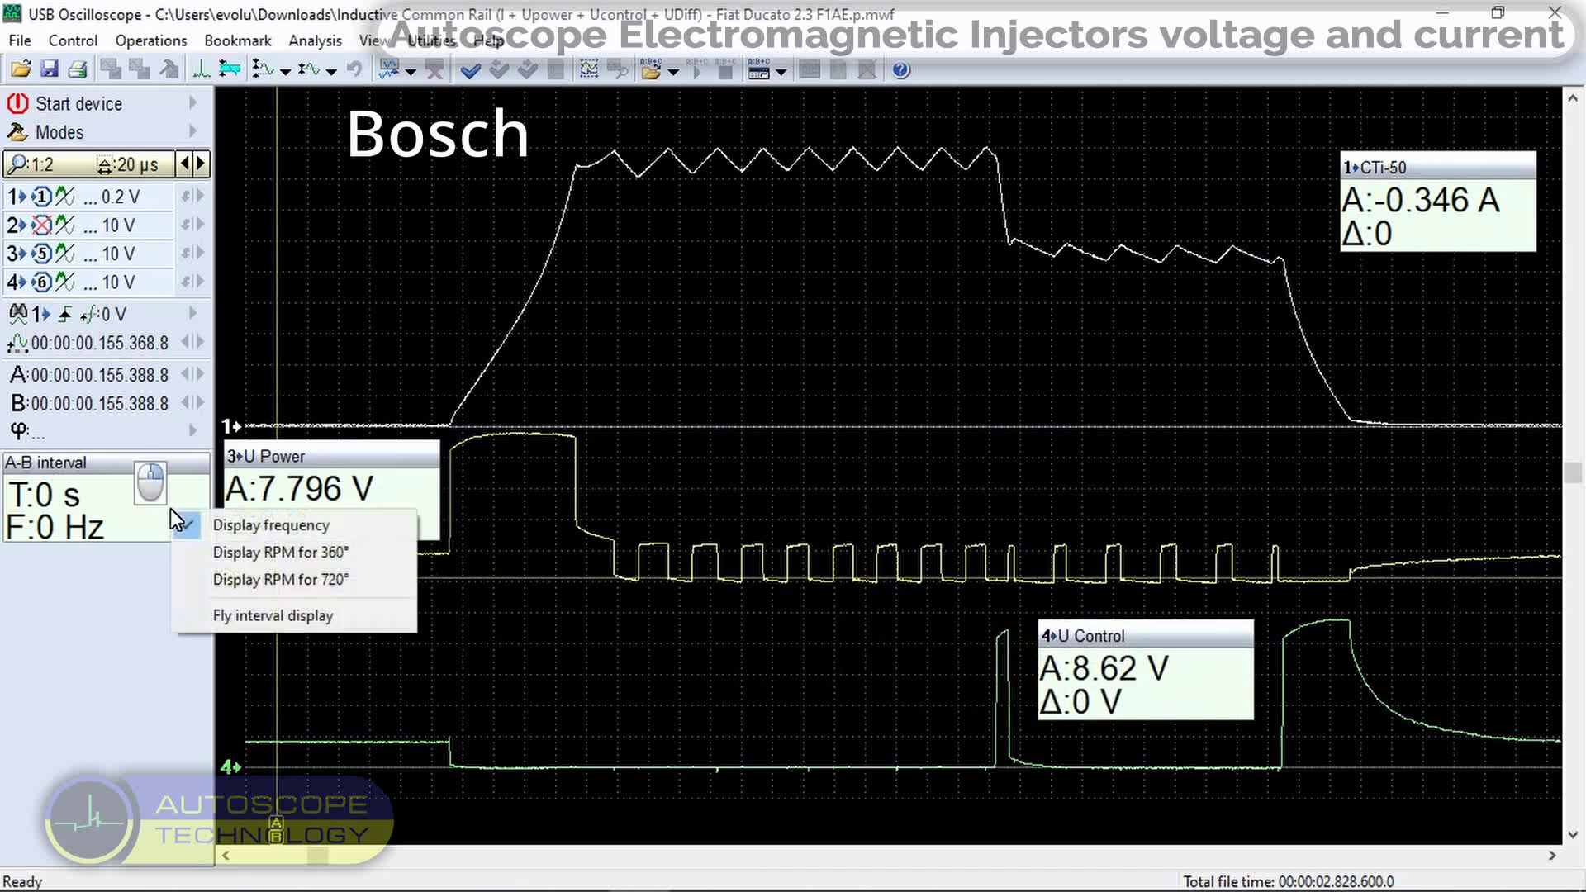
click(248, 616)
drag(300, 532, 777, 701)
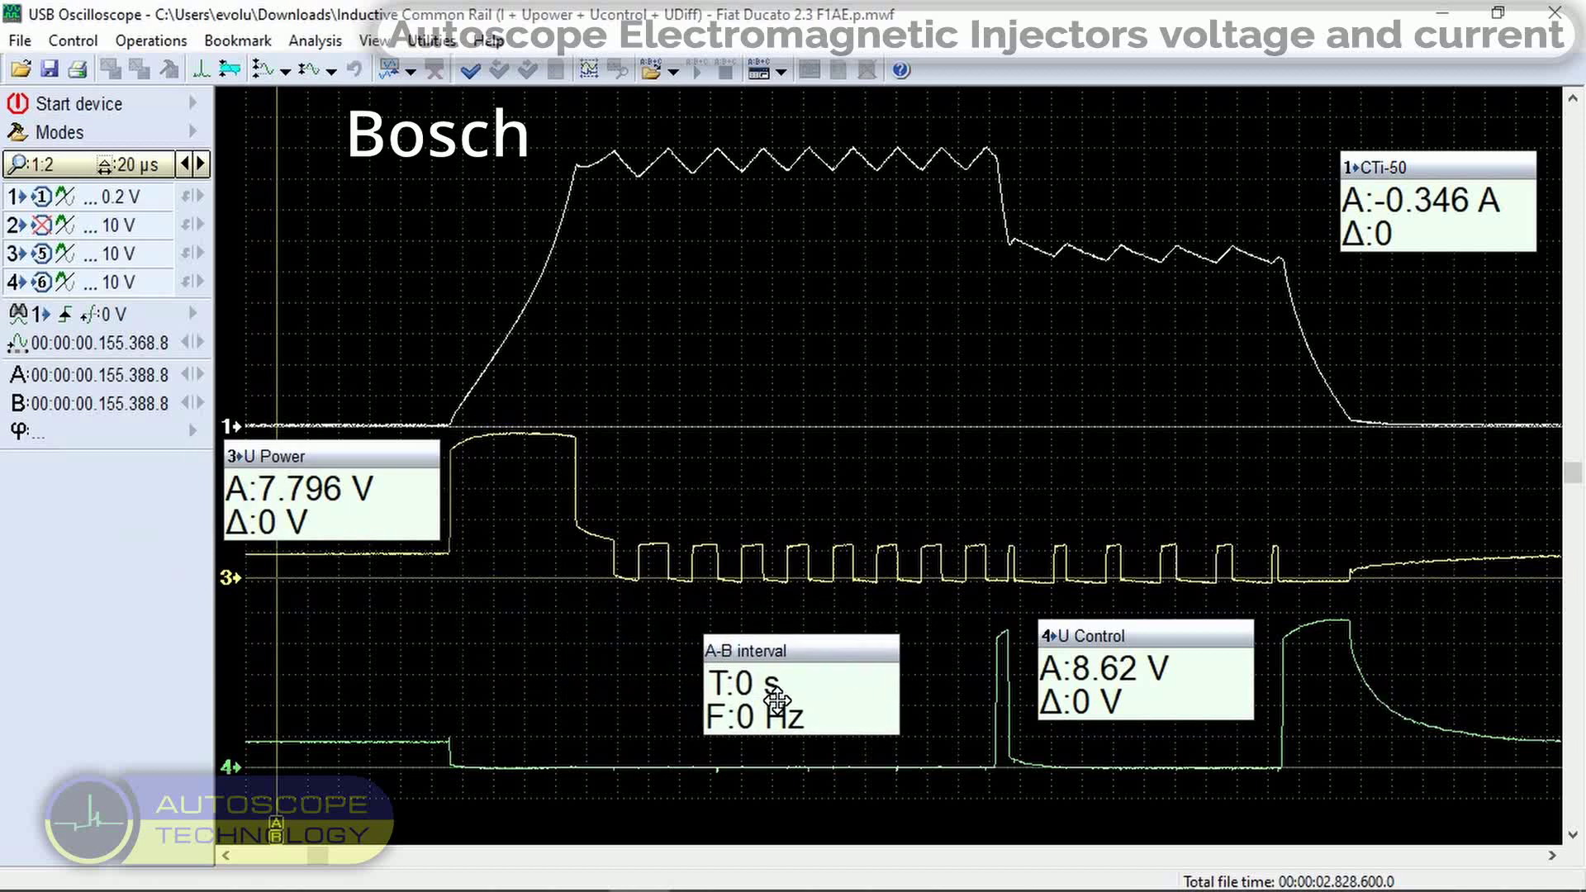
Measure the current rise with cursors A and B at its start and peak.
drag(279, 818, 449, 822)
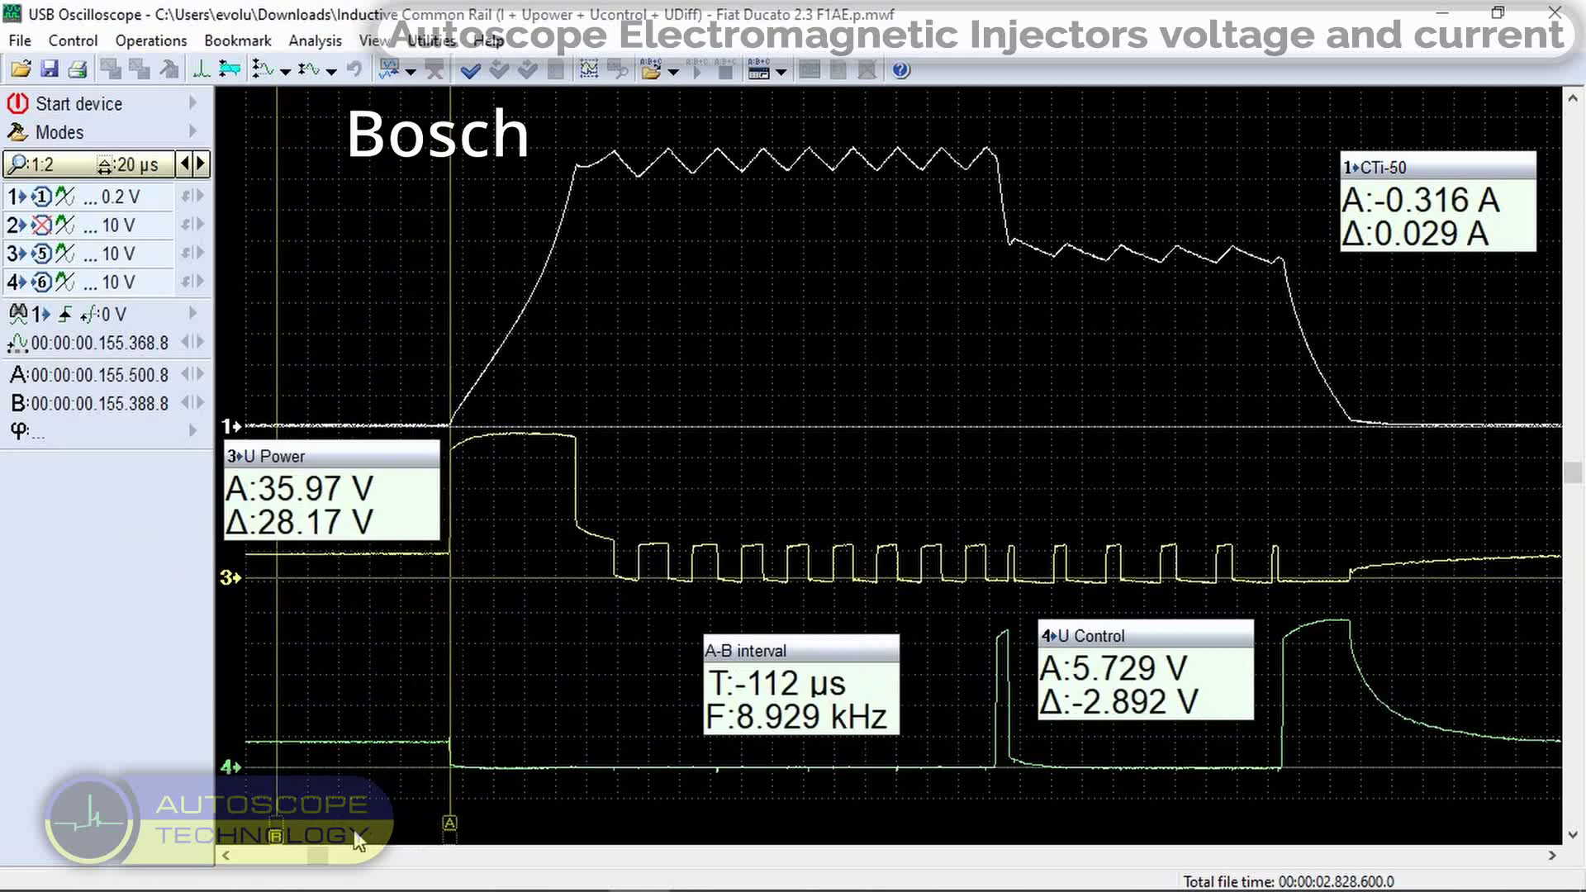
drag(277, 836, 576, 840)
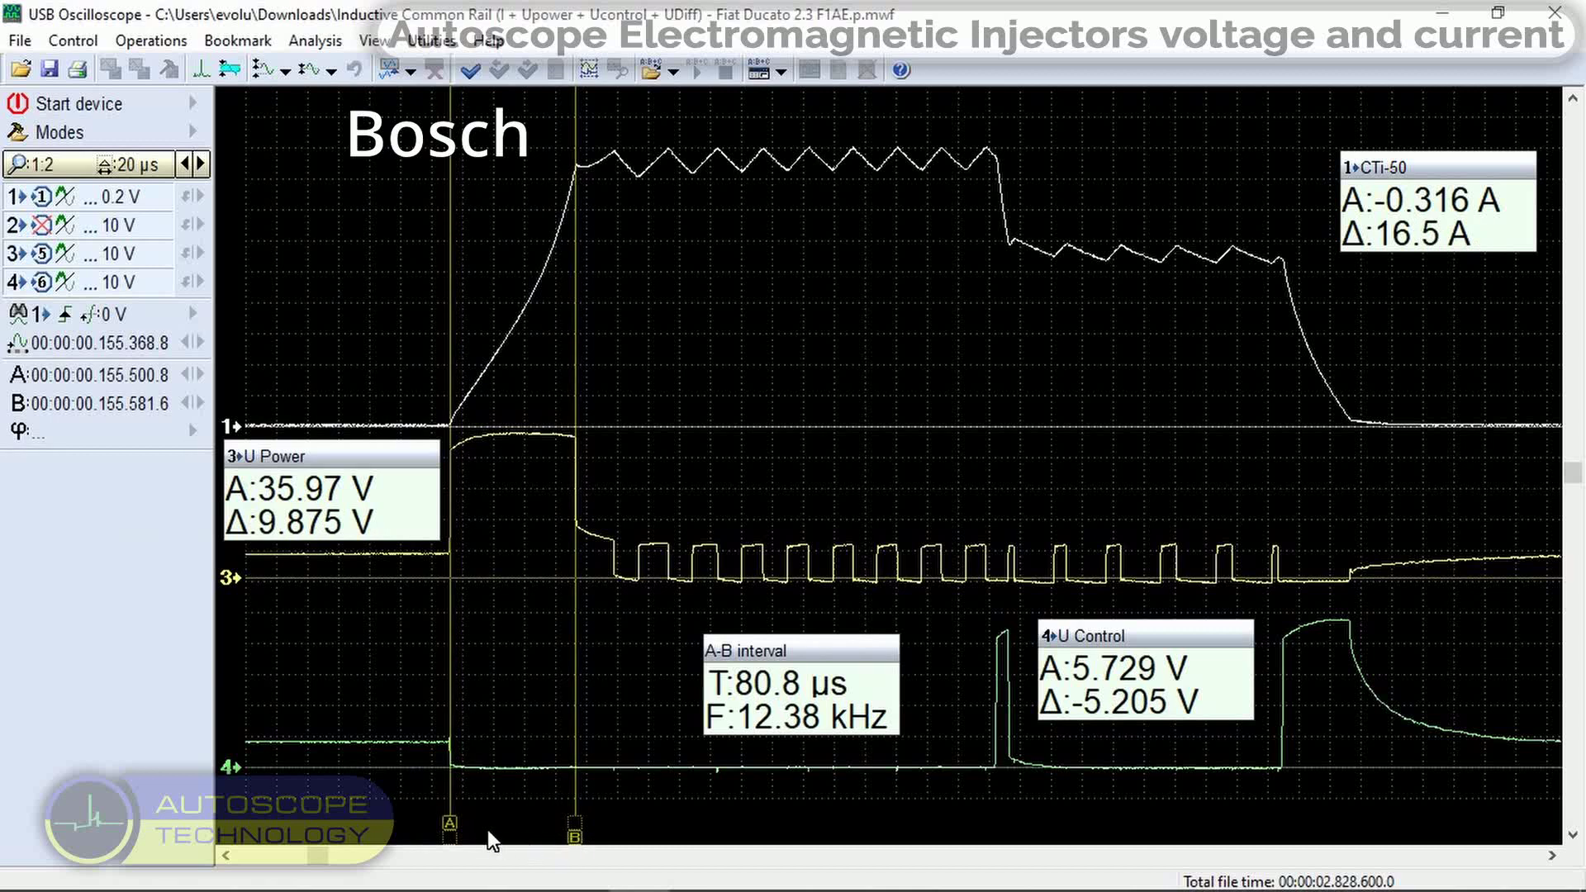
drag(449, 822, 523, 819)
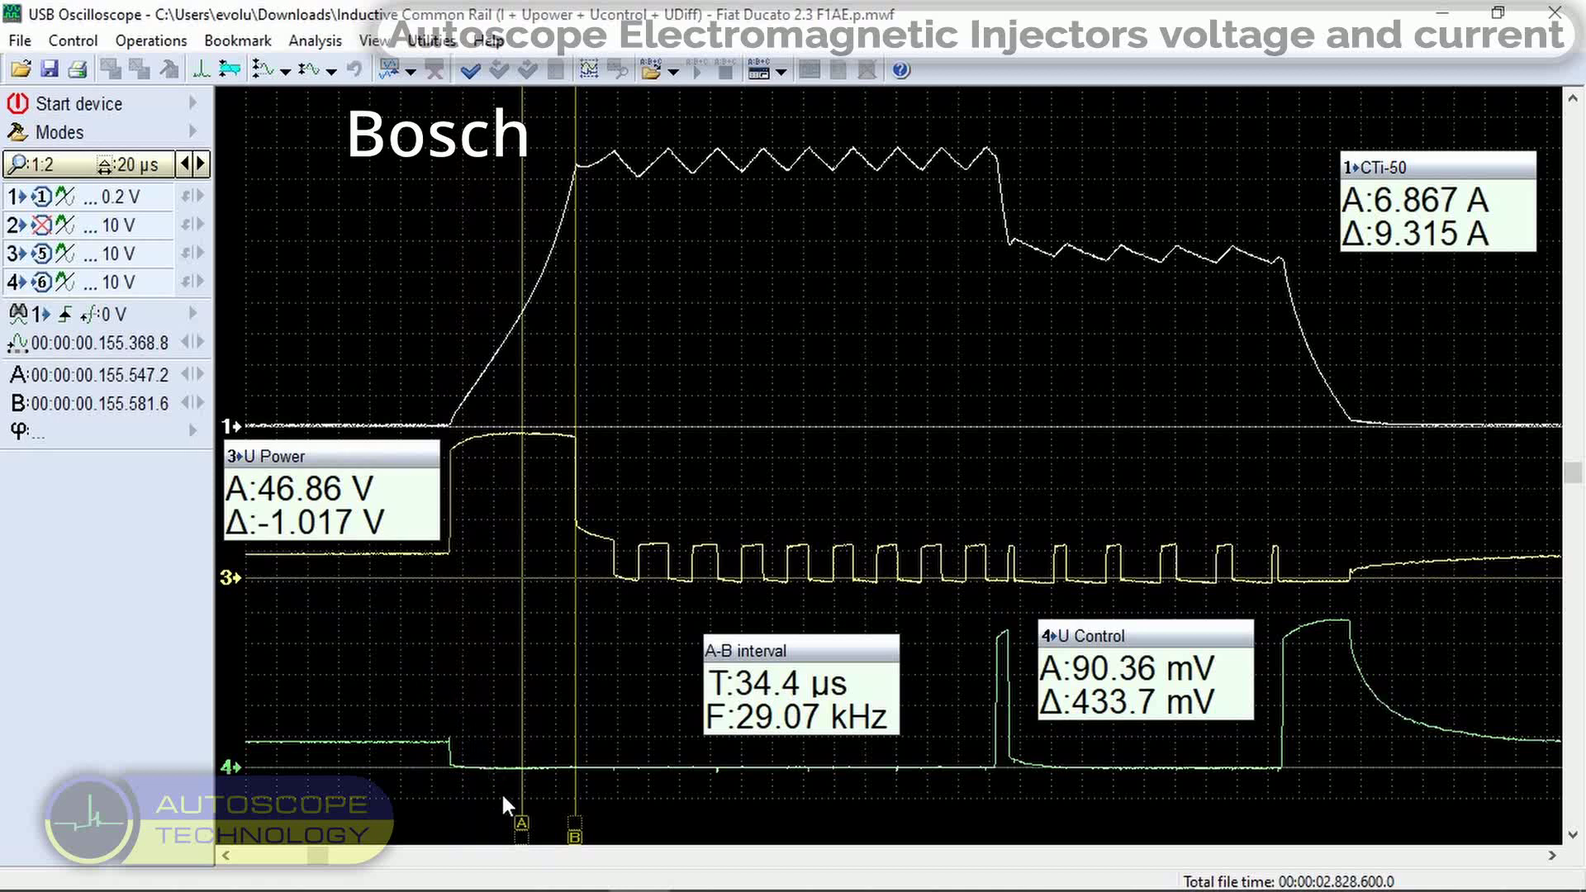
drag(521, 822, 575, 822)
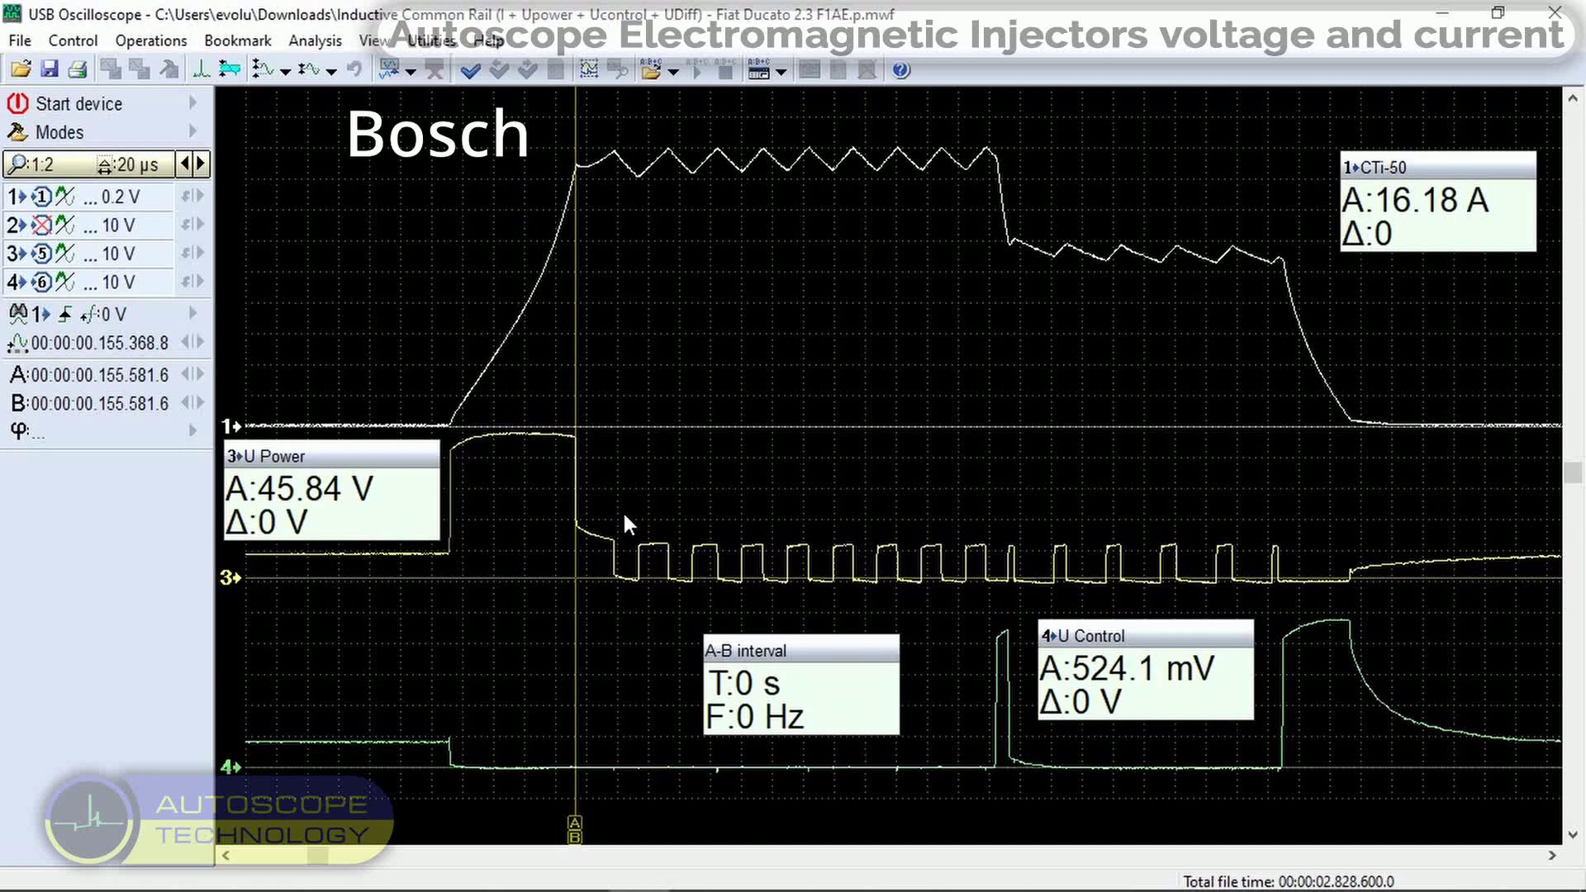
Put cursor B at the hold-current end and cursor A on a ripple trough, reading 416.8 µs.
drag(575, 837, 1283, 815)
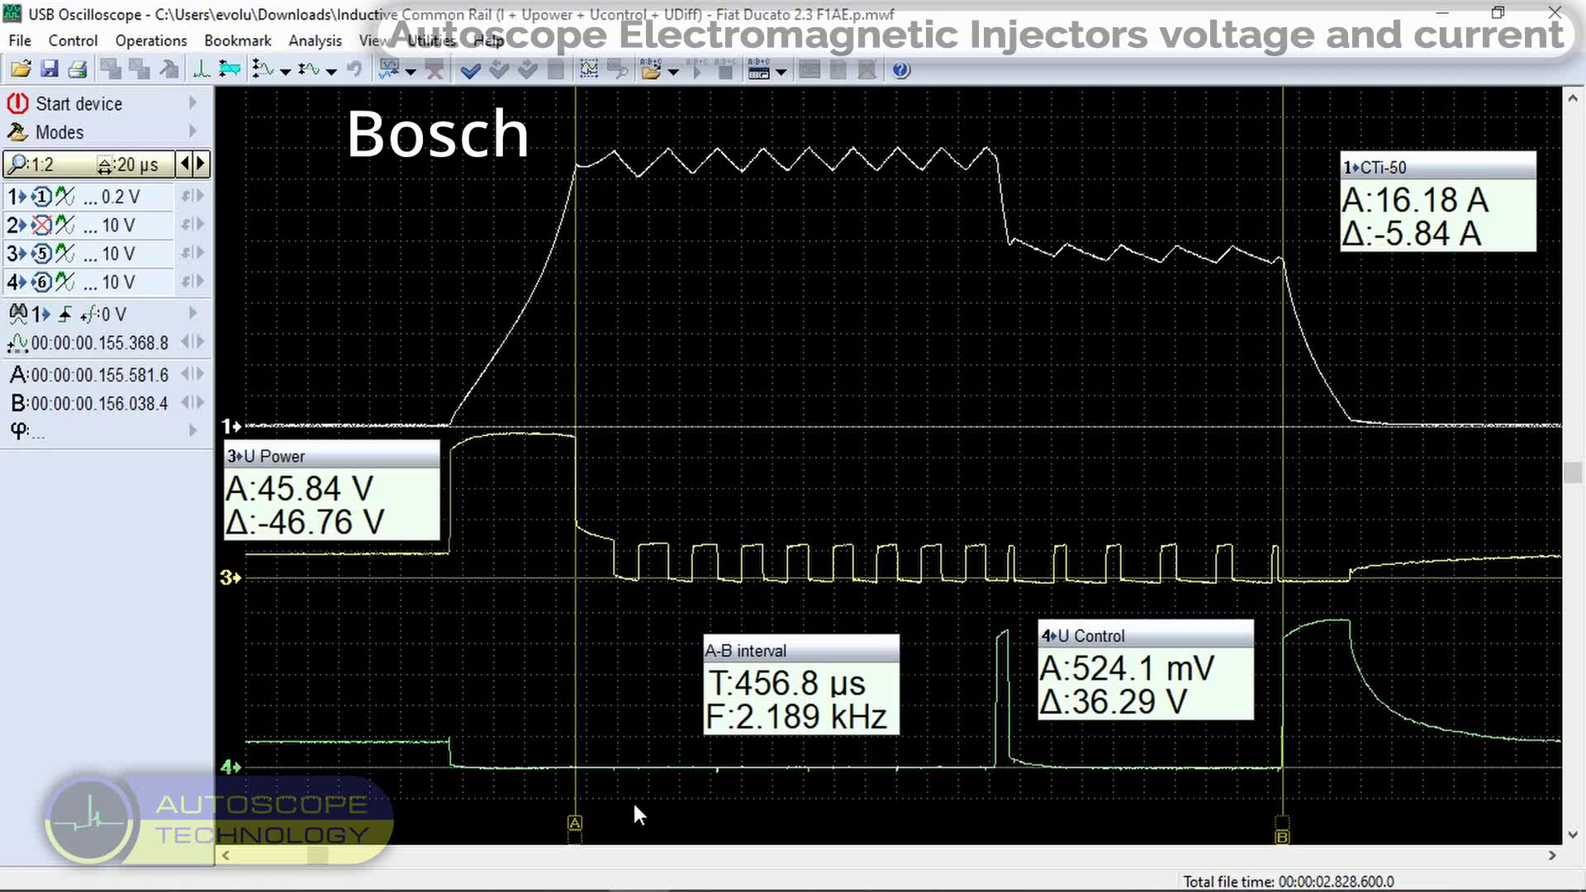
drag(576, 821, 613, 822)
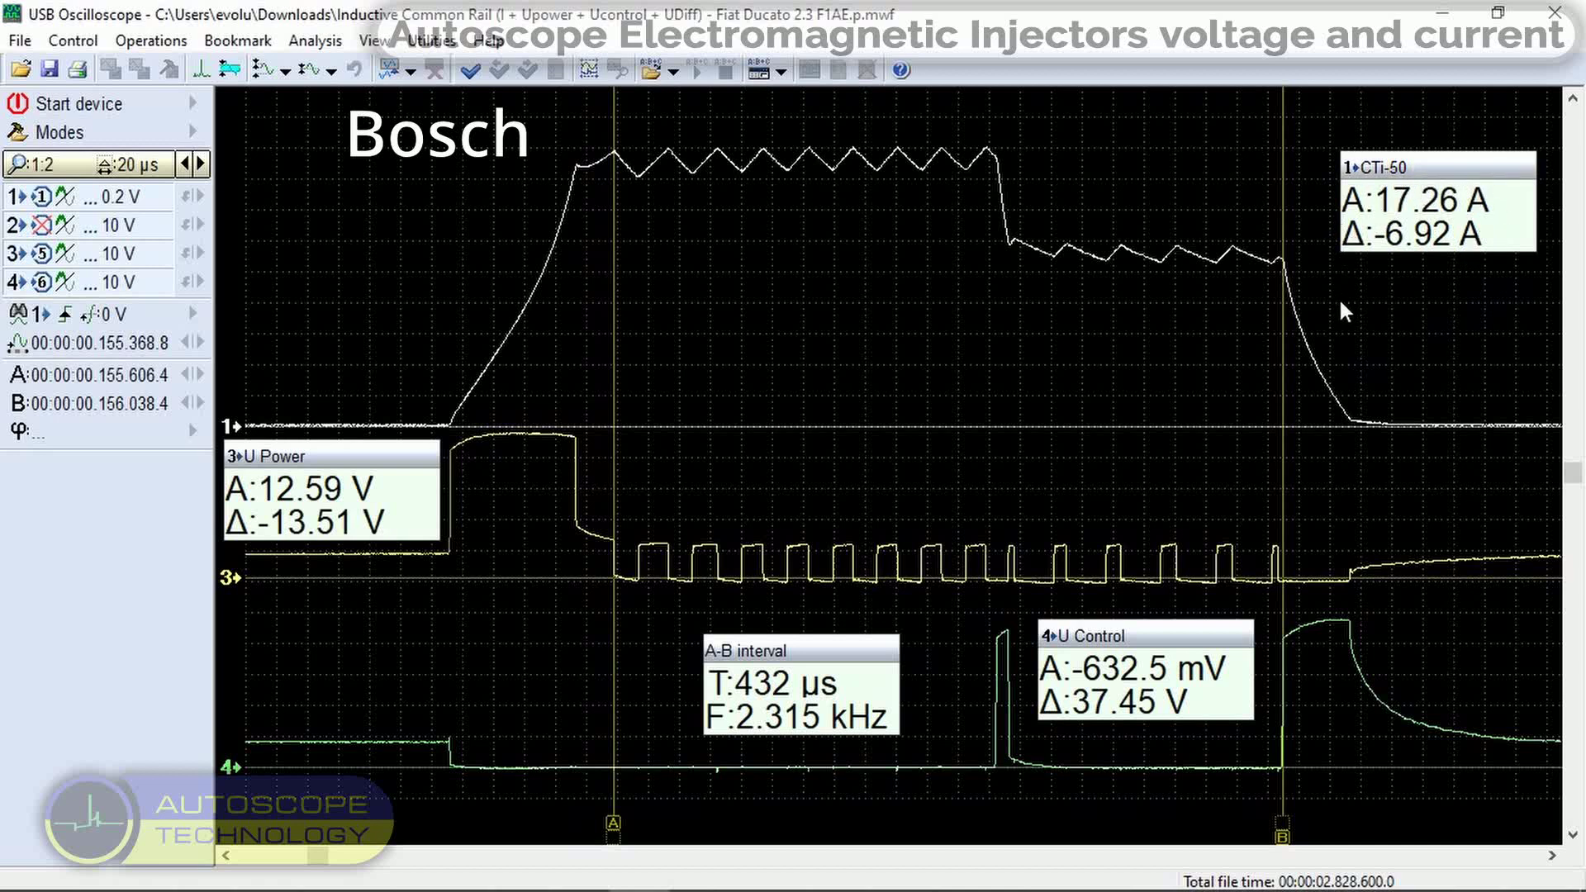
drag(613, 822, 638, 819)
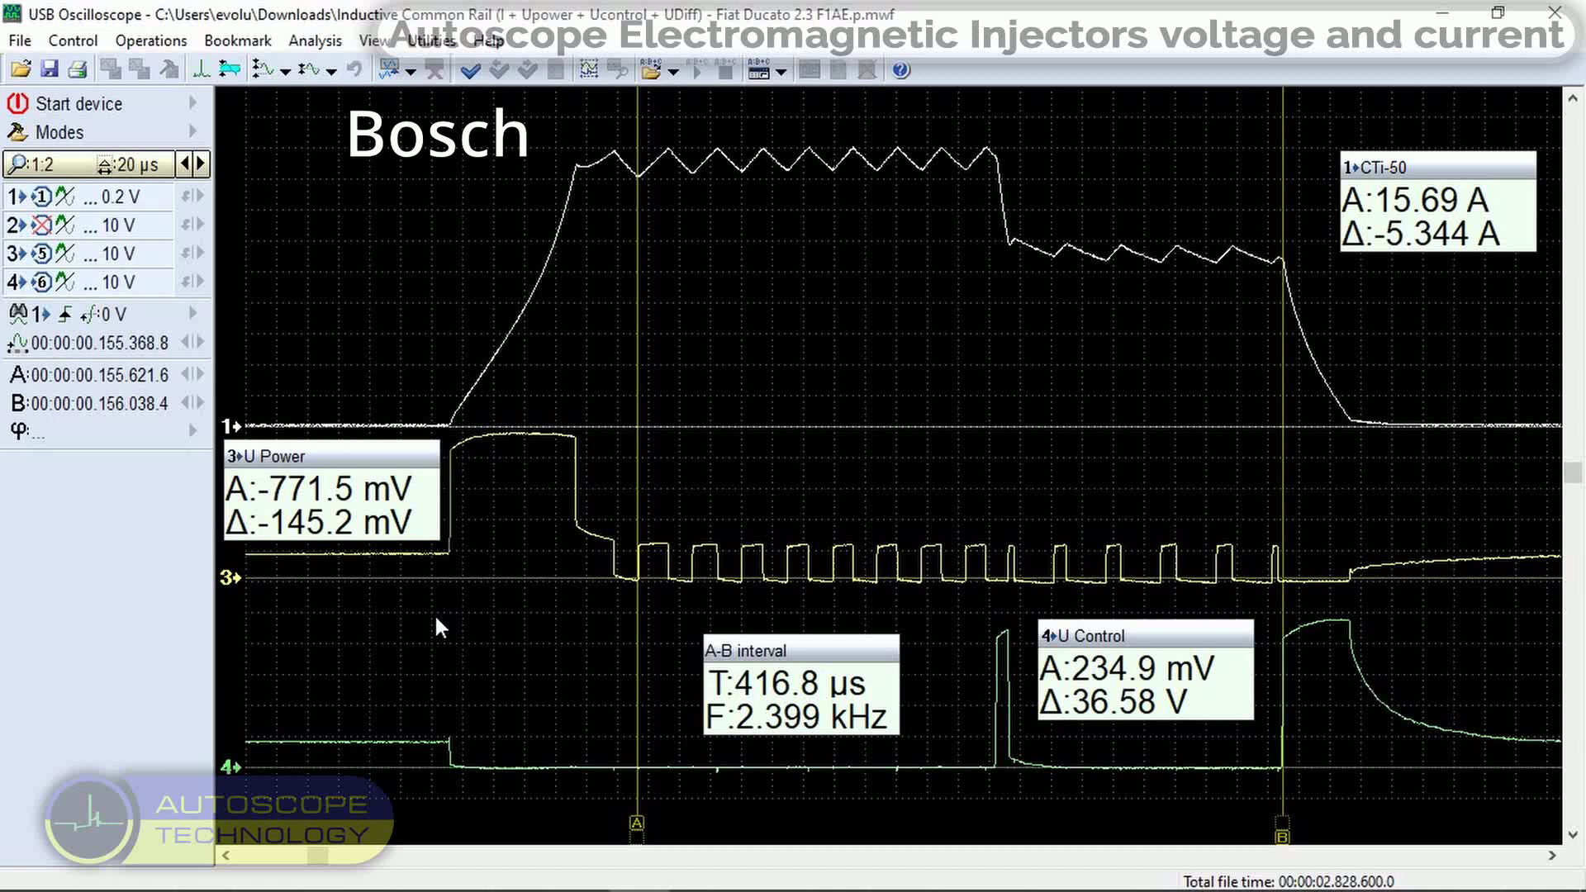
Bookmark cursor A at three successive ripple points of the peak current.
click(471, 76)
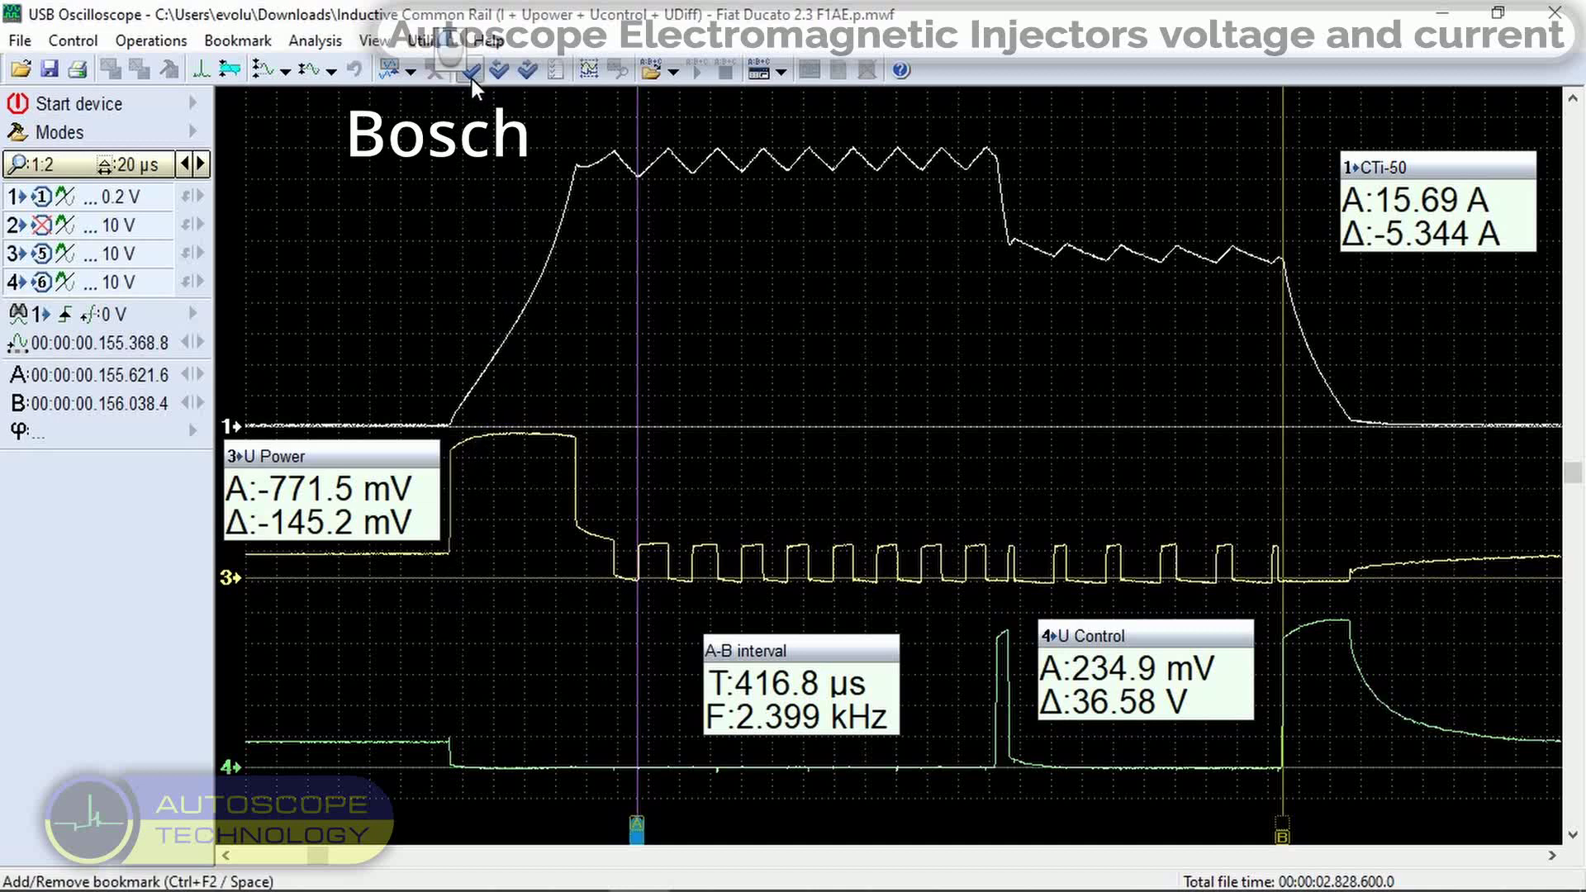
drag(641, 823, 669, 822)
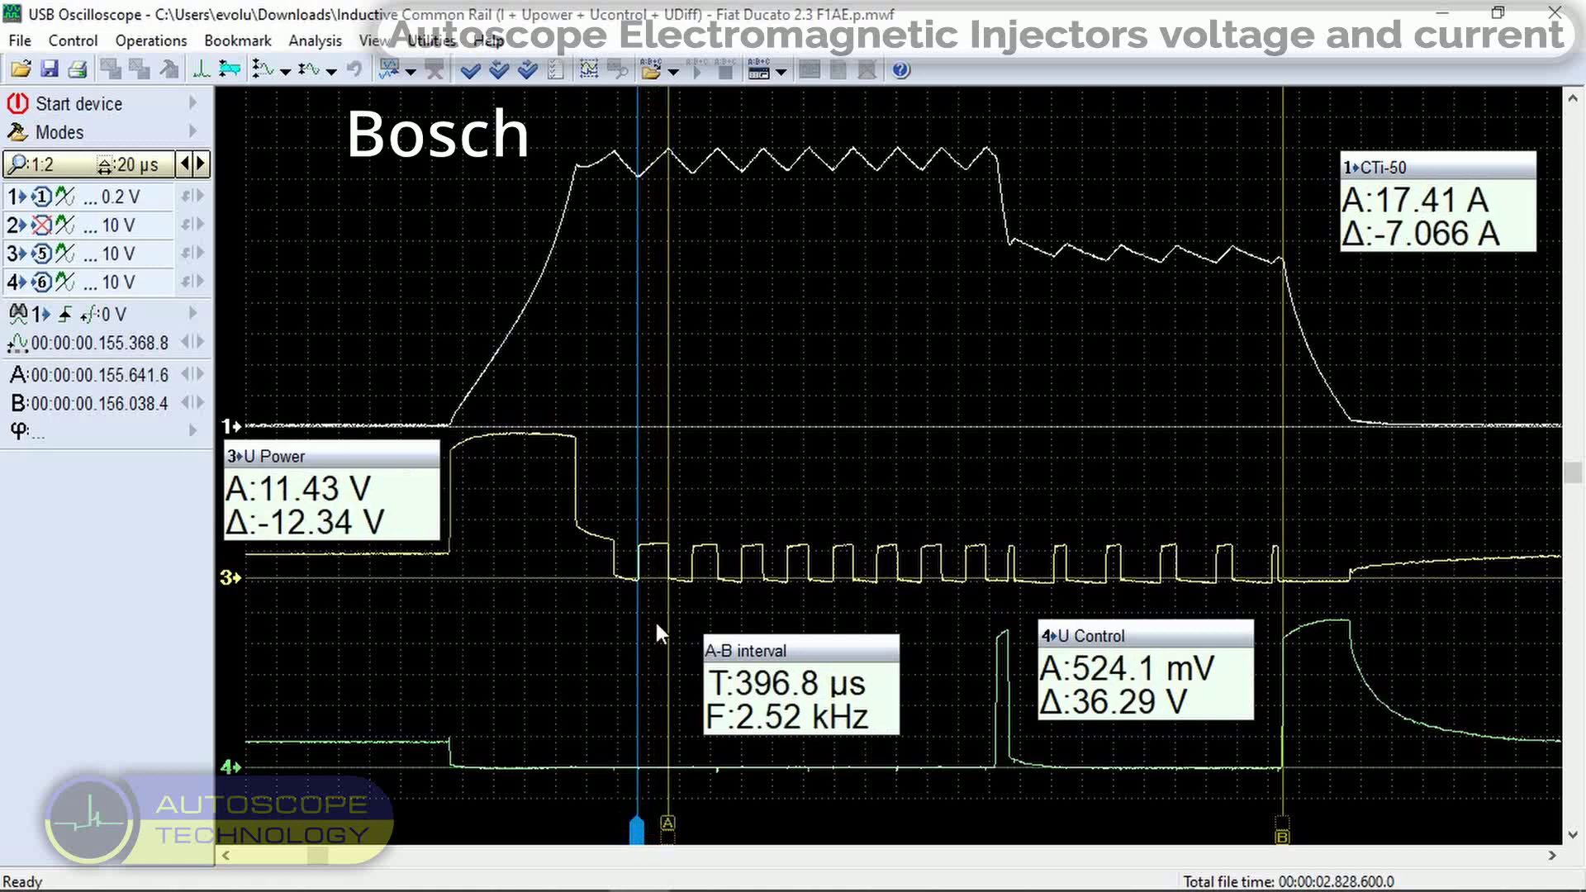
click(476, 75)
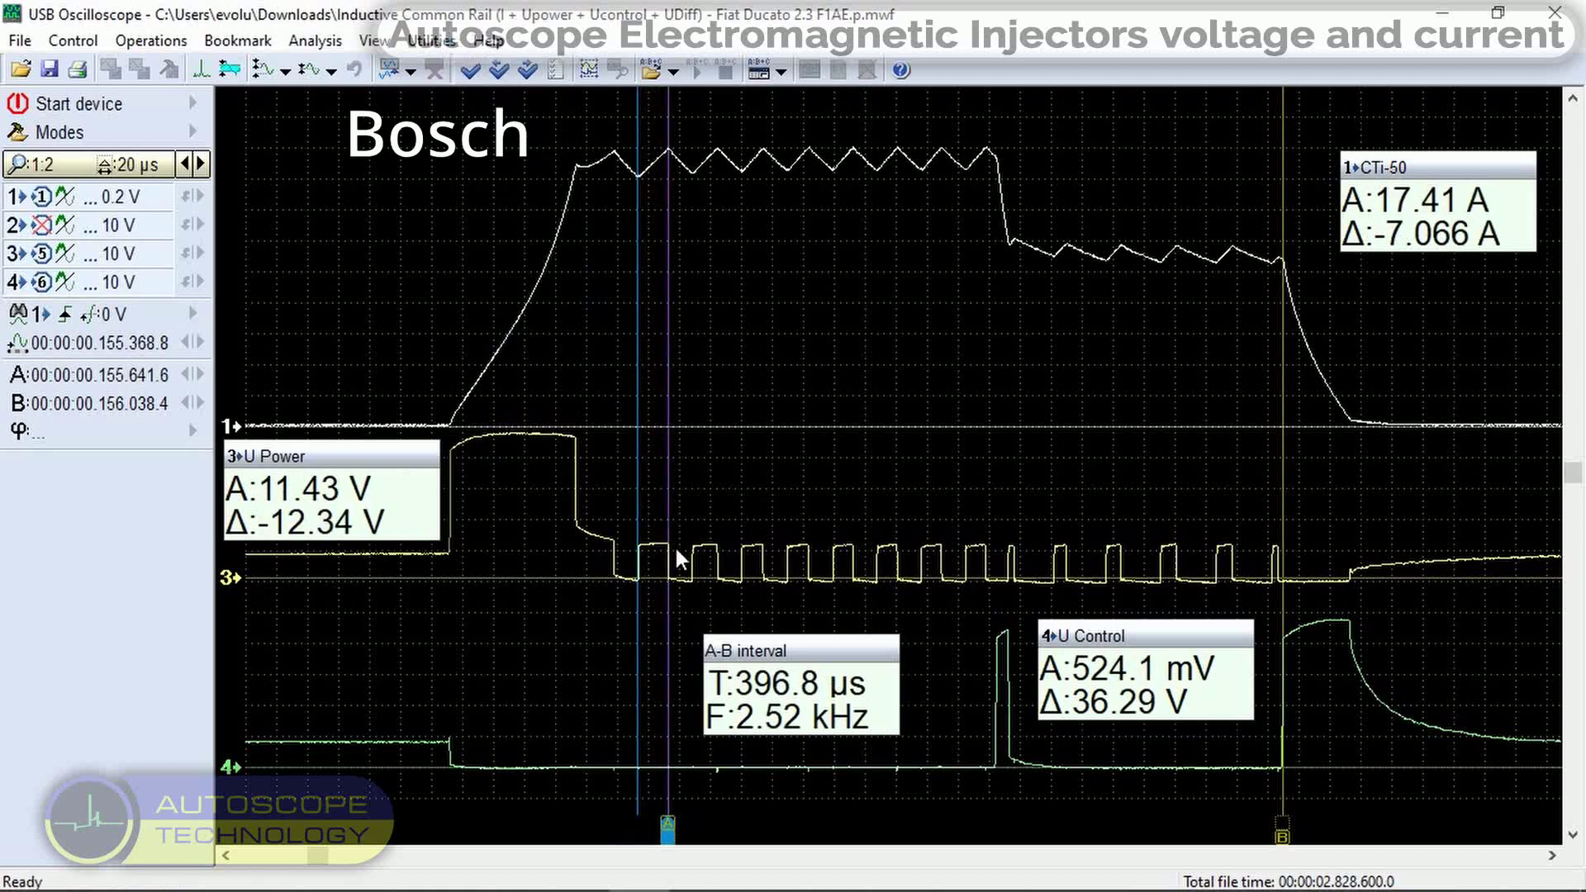
drag(669, 825, 694, 821)
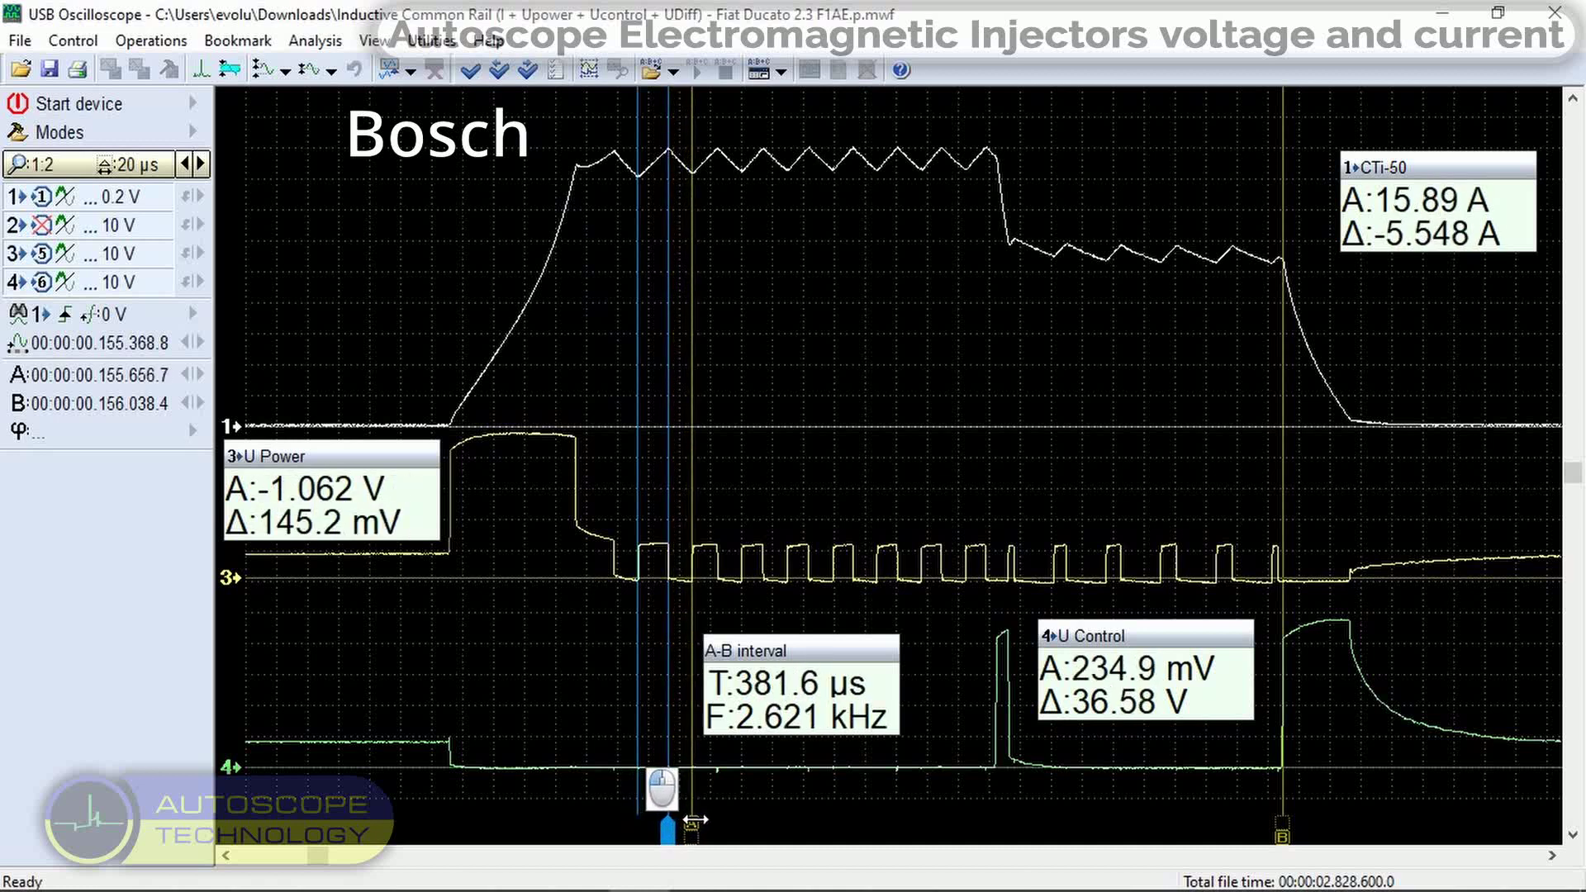
click(472, 76)
drag(691, 820, 718, 822)
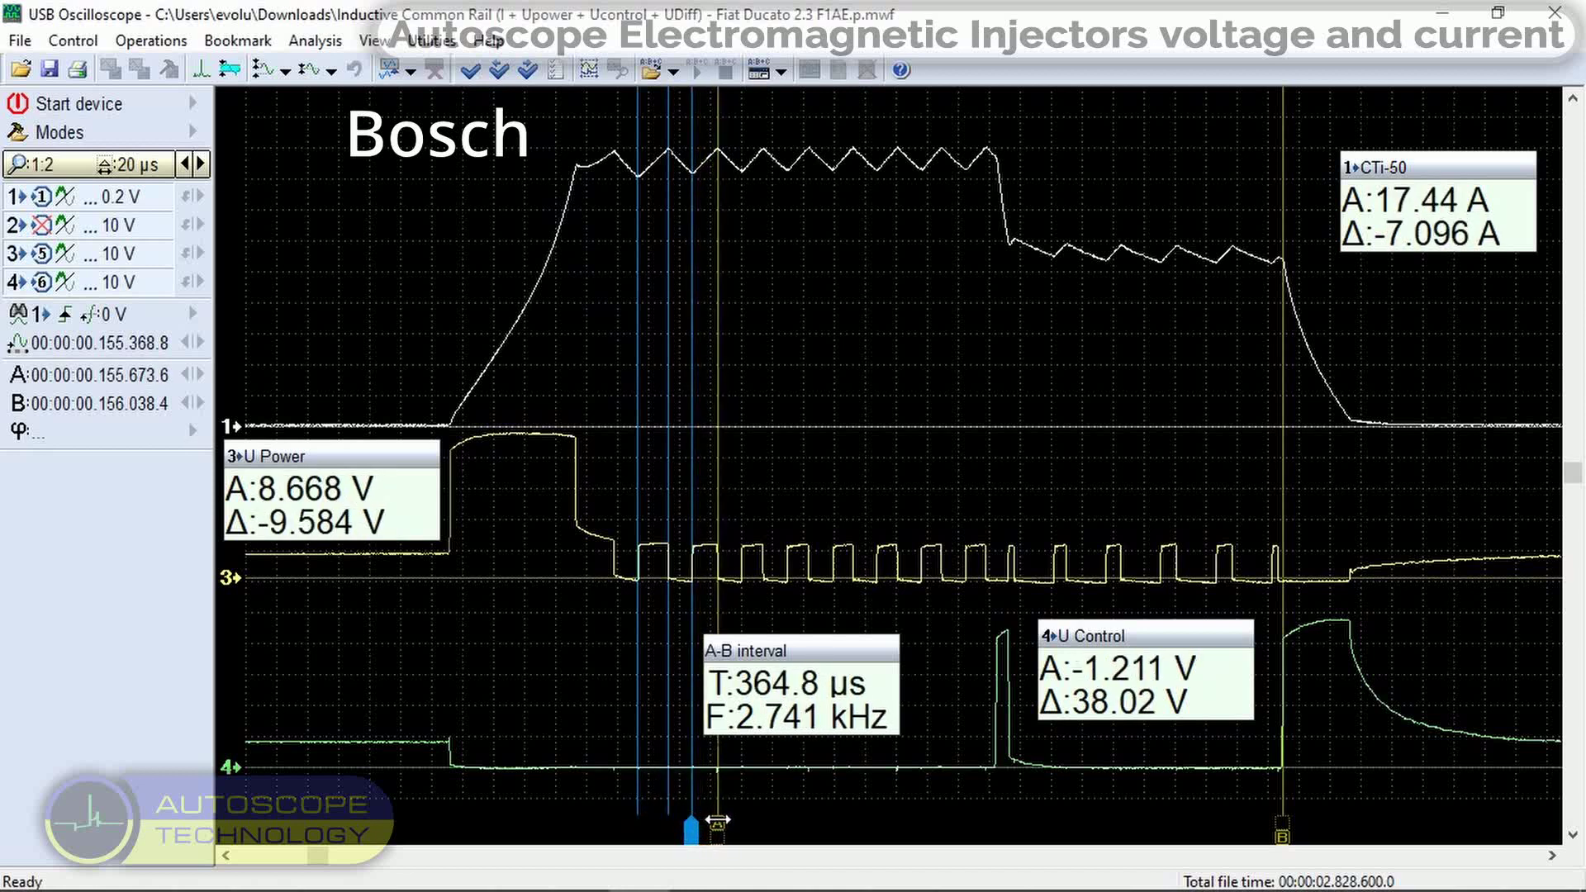
Bookmark two more ripple points, then move cursor A near the current step-down (161.6 µs A-B).
click(471, 71)
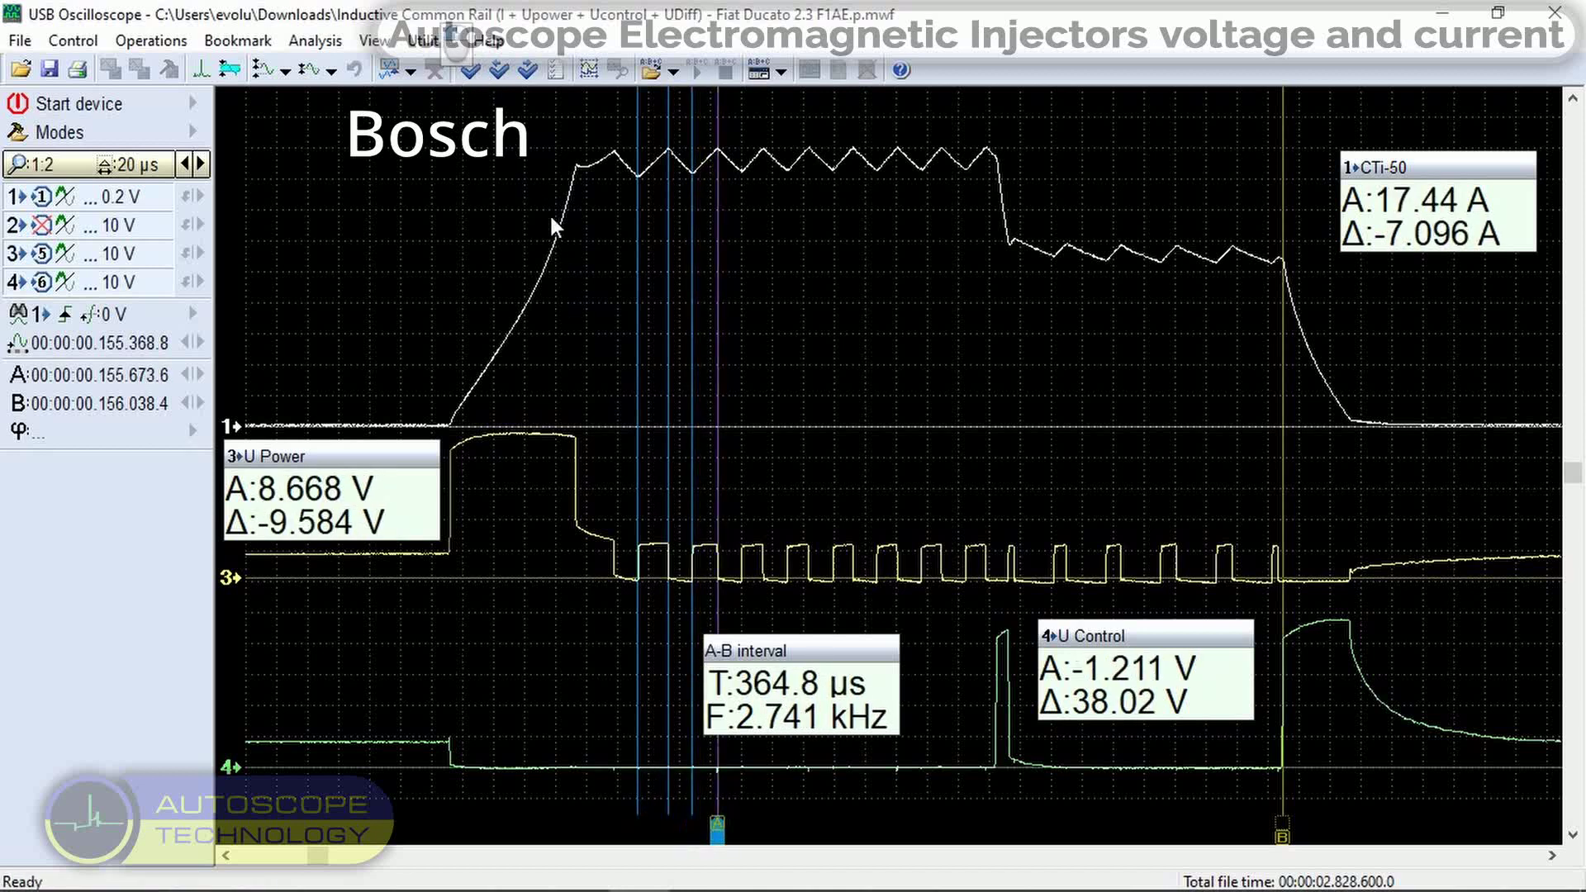
drag(720, 817, 744, 822)
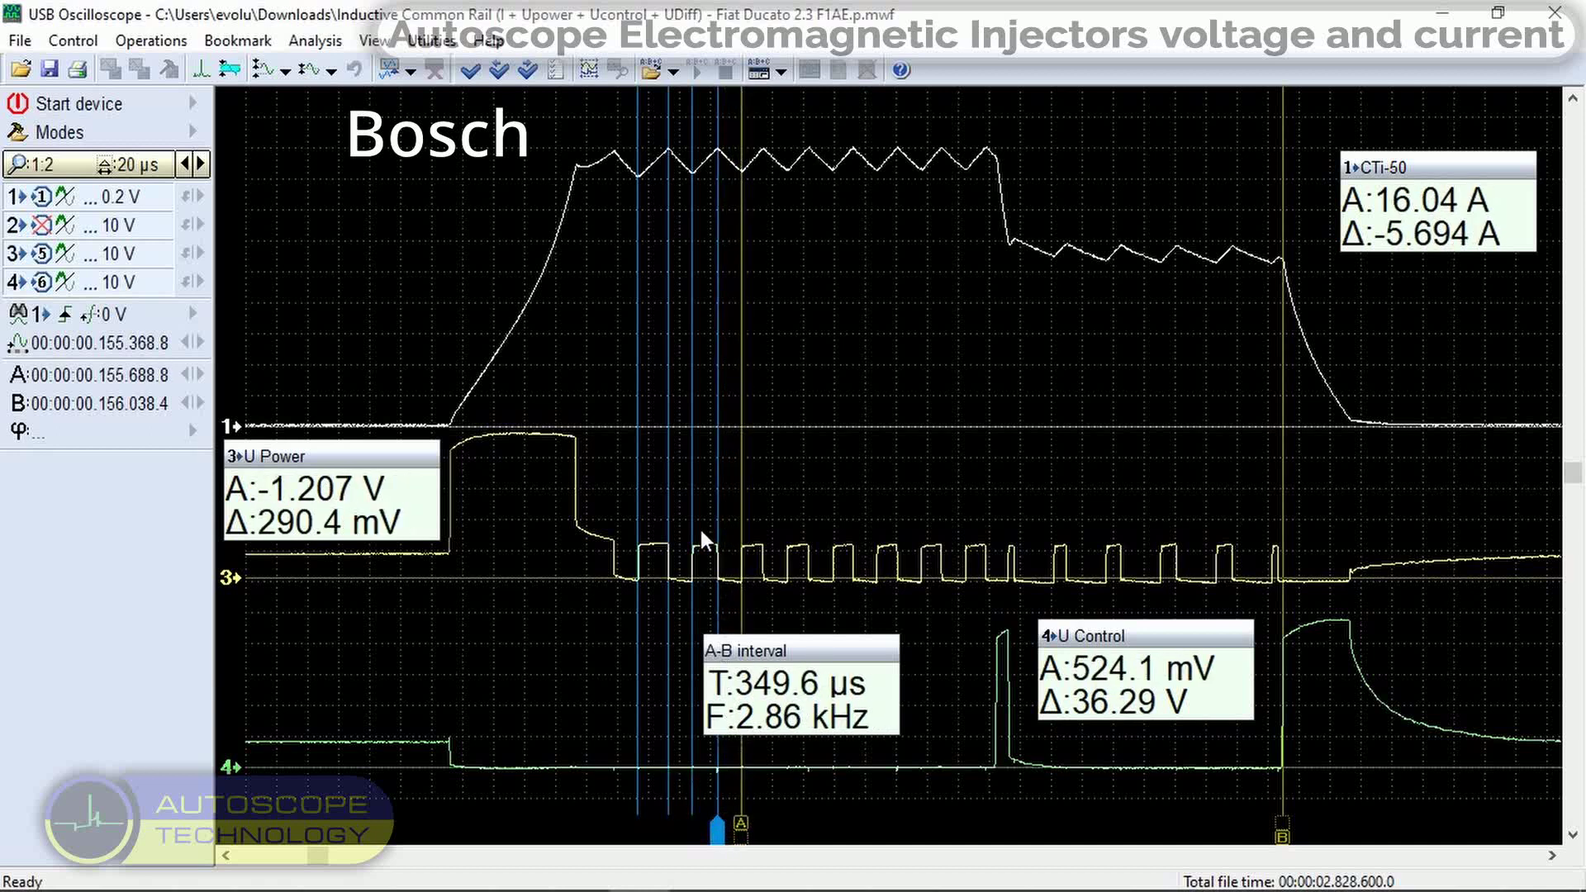
click(474, 69)
drag(745, 818, 752, 826)
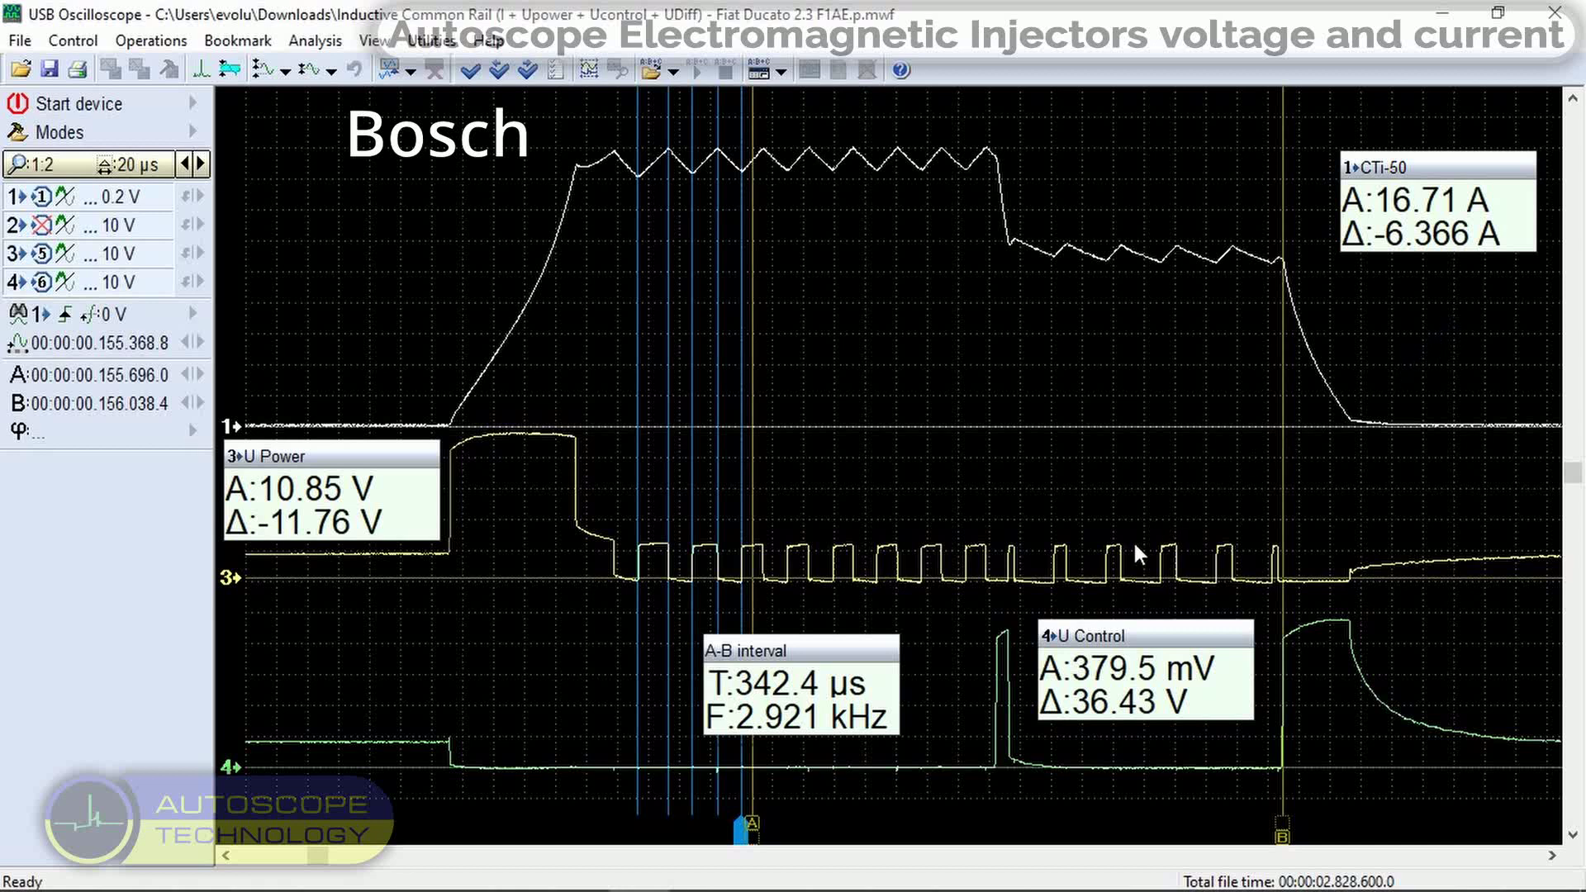
drag(765, 824, 1034, 817)
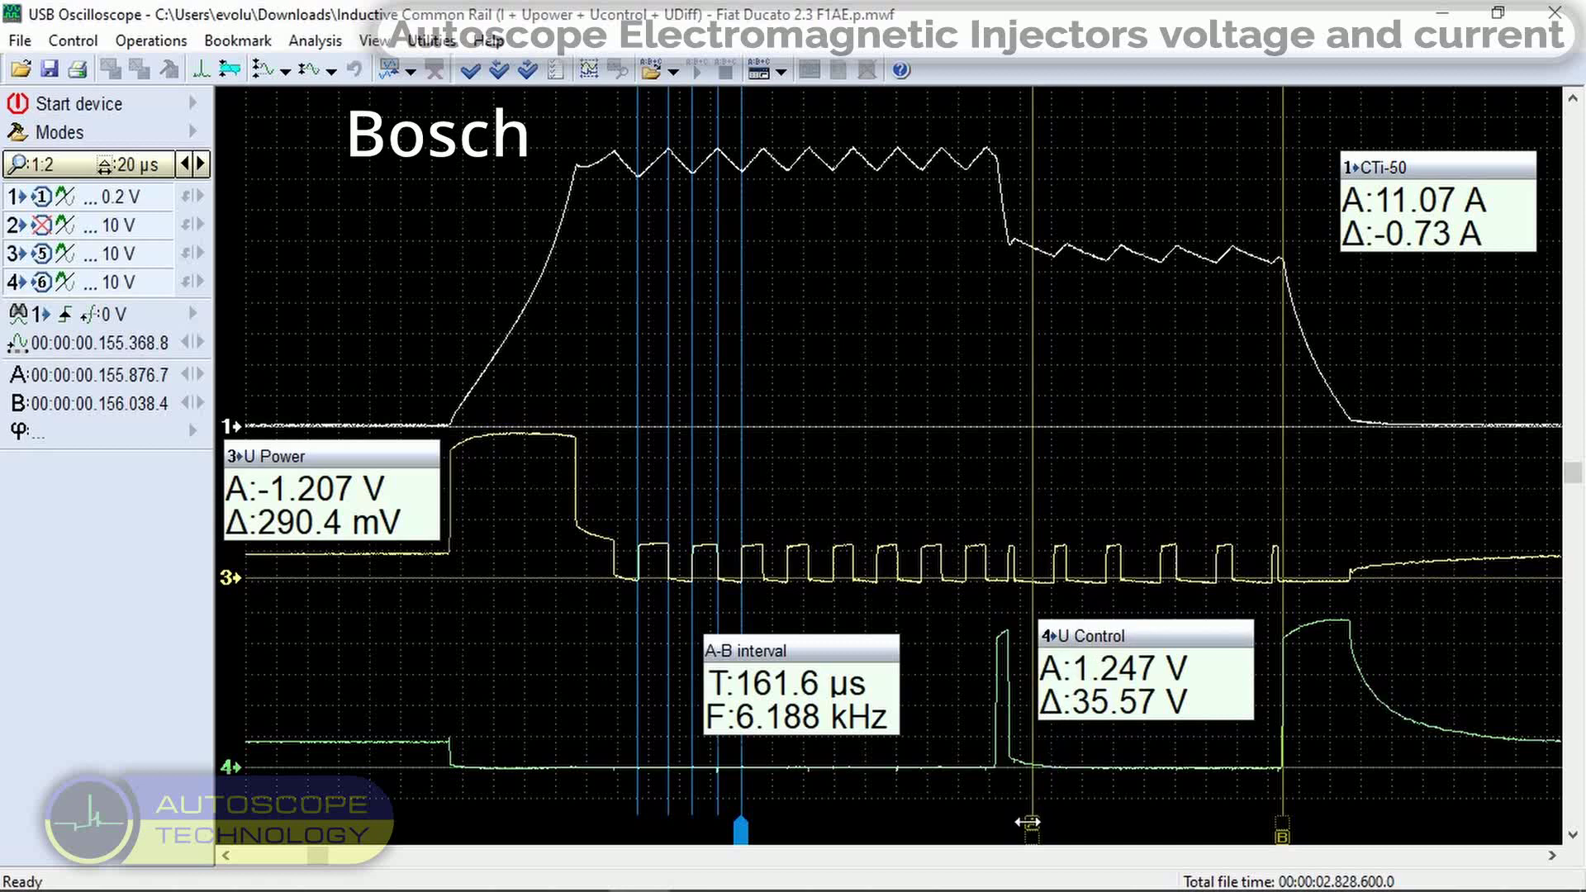
Place cursor A just past the current step-down and bookmark two positions there.
drag(1028, 822, 1001, 827)
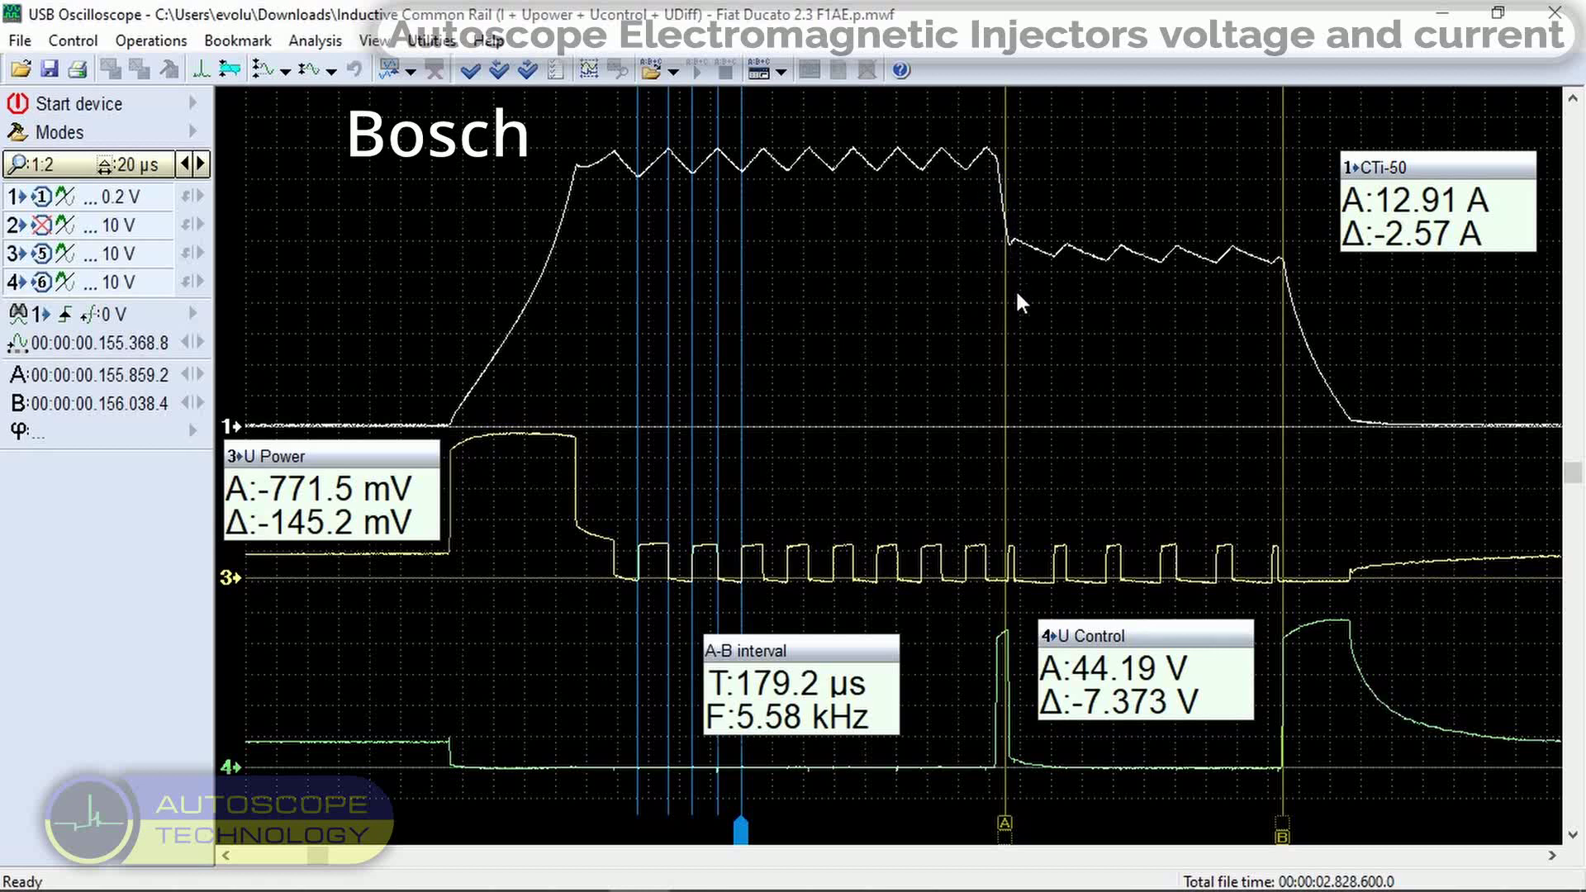
mouse_move(1013, 805)
mouse_down()
mouse_move(1006, 821)
mouse_move(1054, 820)
mouse_up()
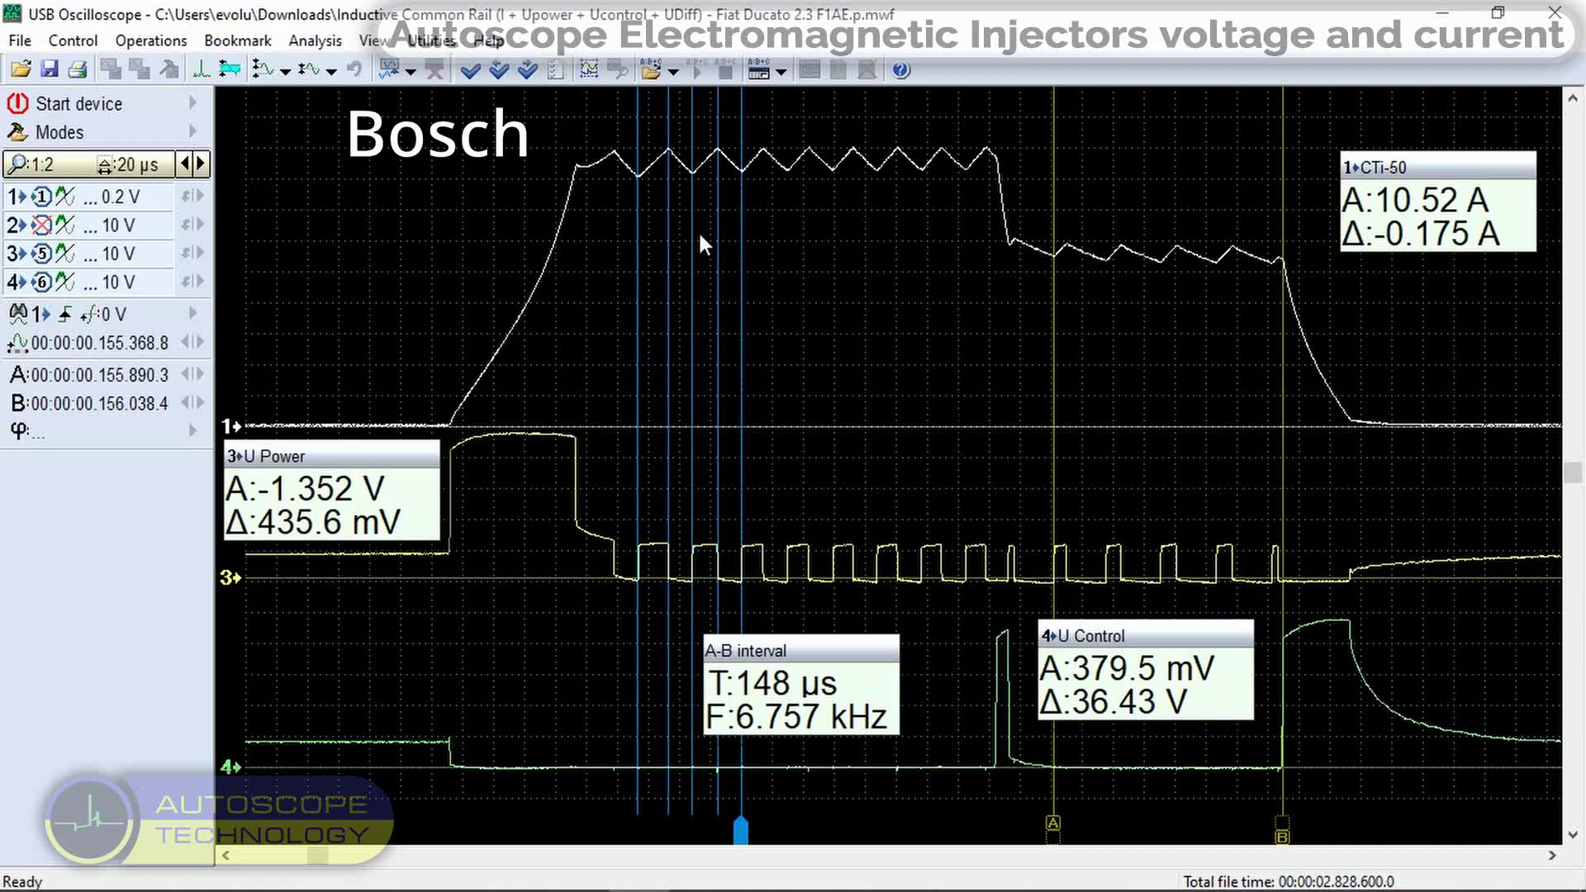
click(472, 72)
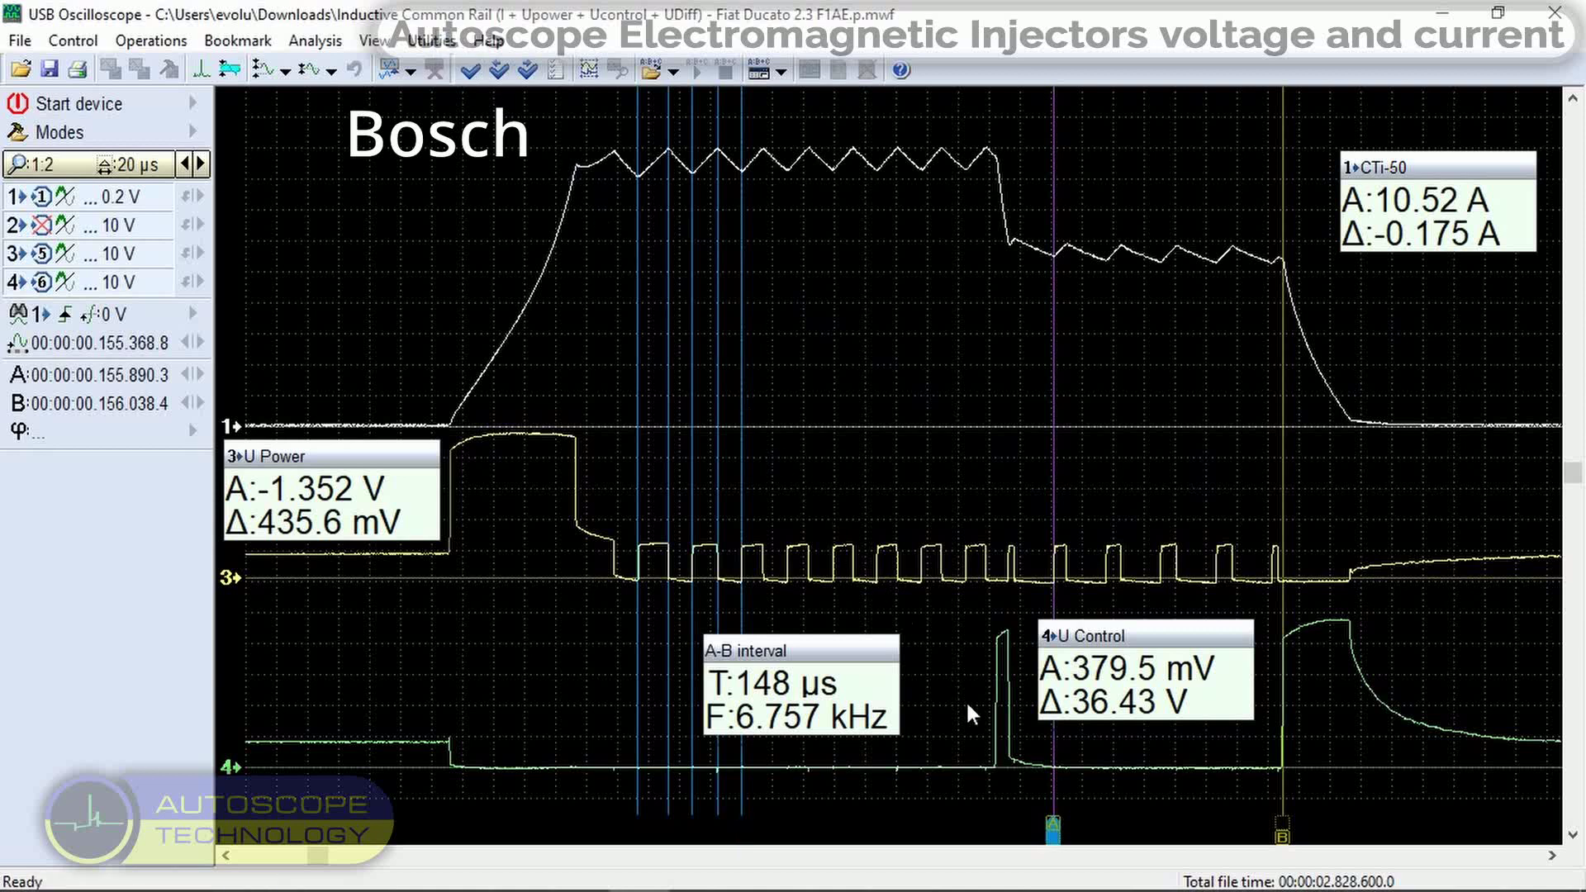
drag(1046, 817, 1066, 818)
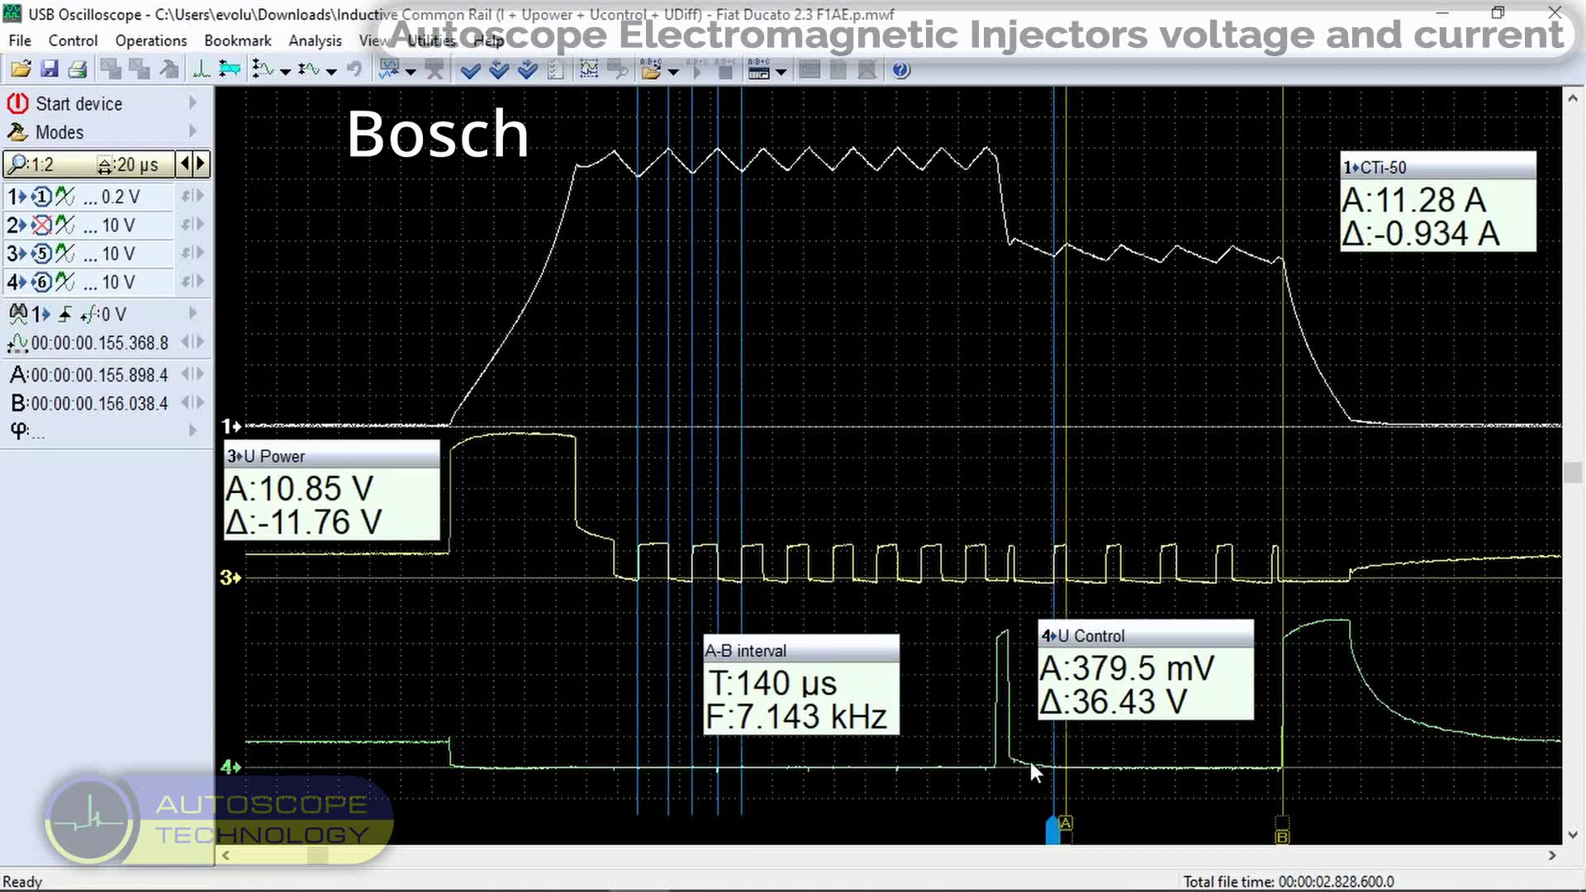
click(472, 72)
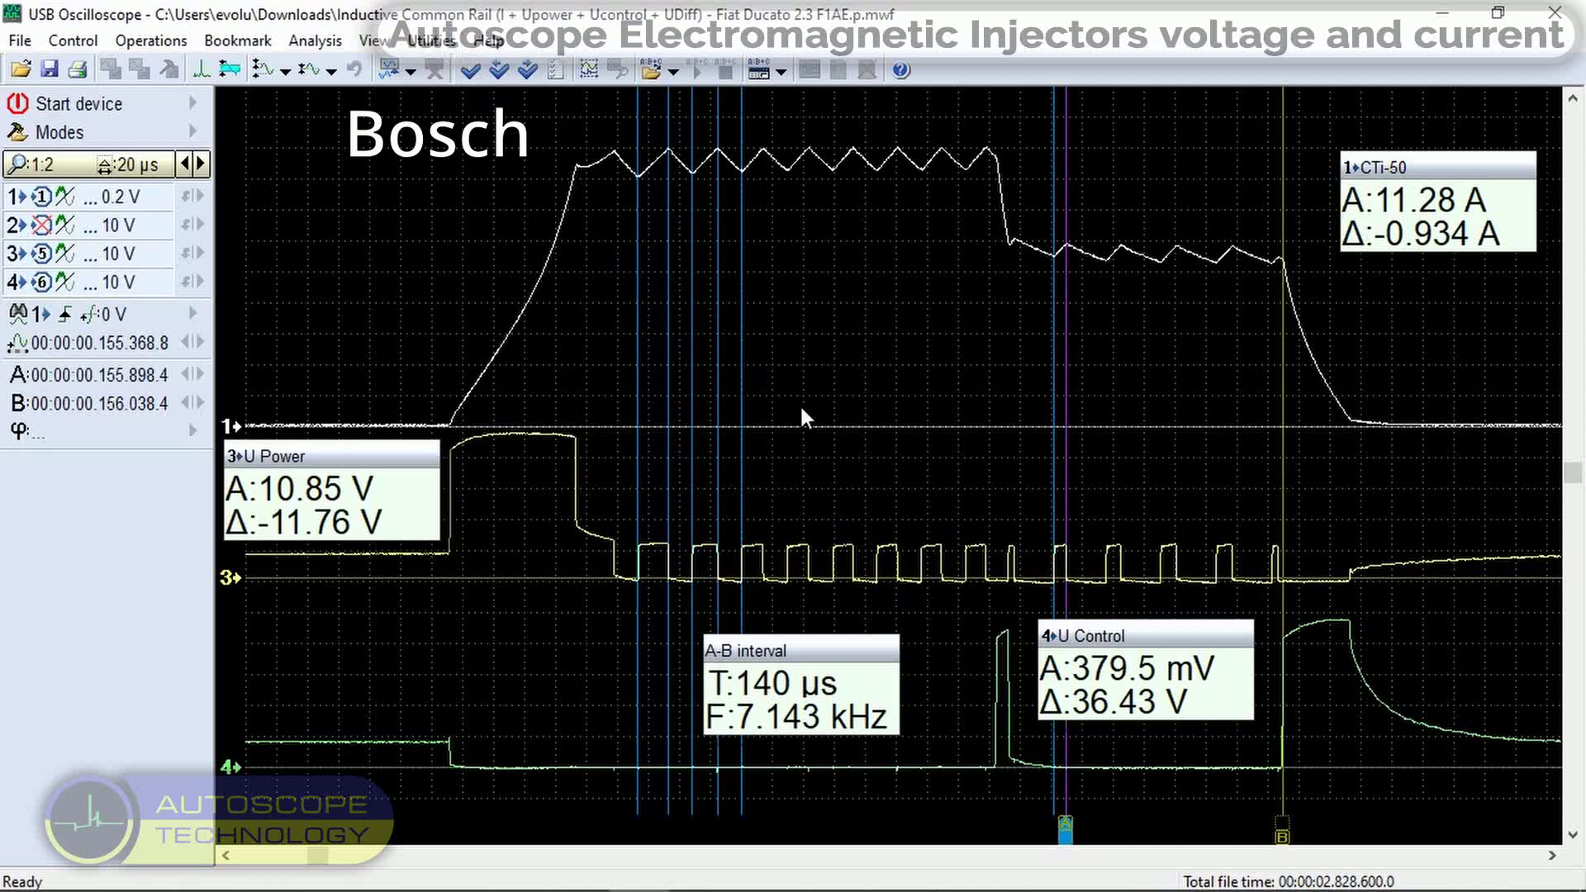
Bookmark three later hold pulses, leaving cursor A near B at a 69.6 µs interval.
drag(1074, 814, 1113, 826)
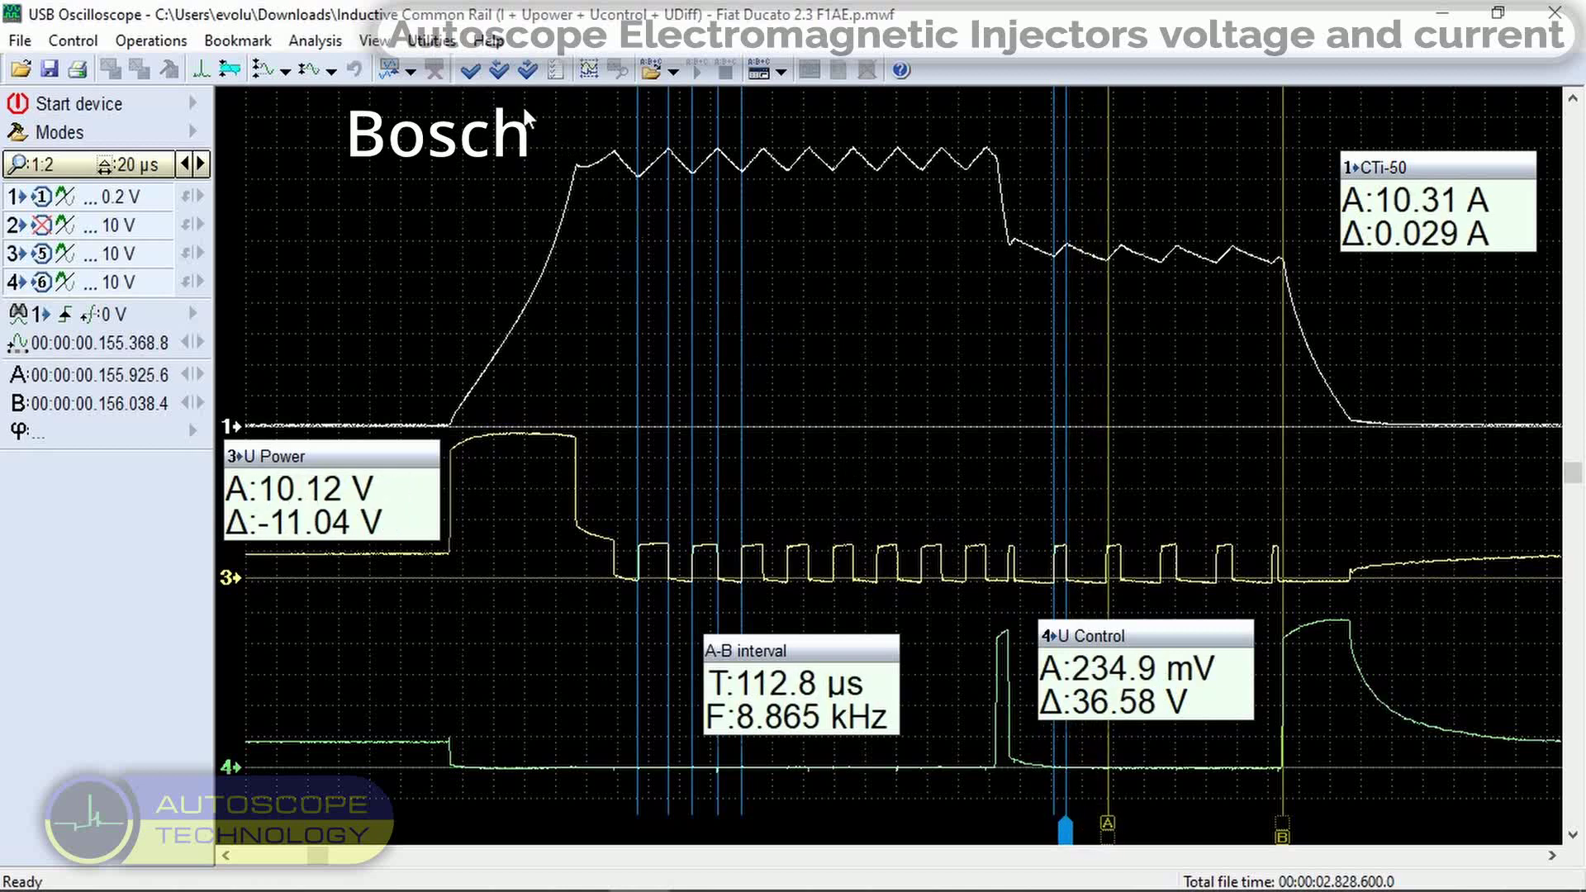
click(477, 73)
drag(1107, 816, 1121, 822)
click(479, 70)
drag(1122, 818, 1159, 810)
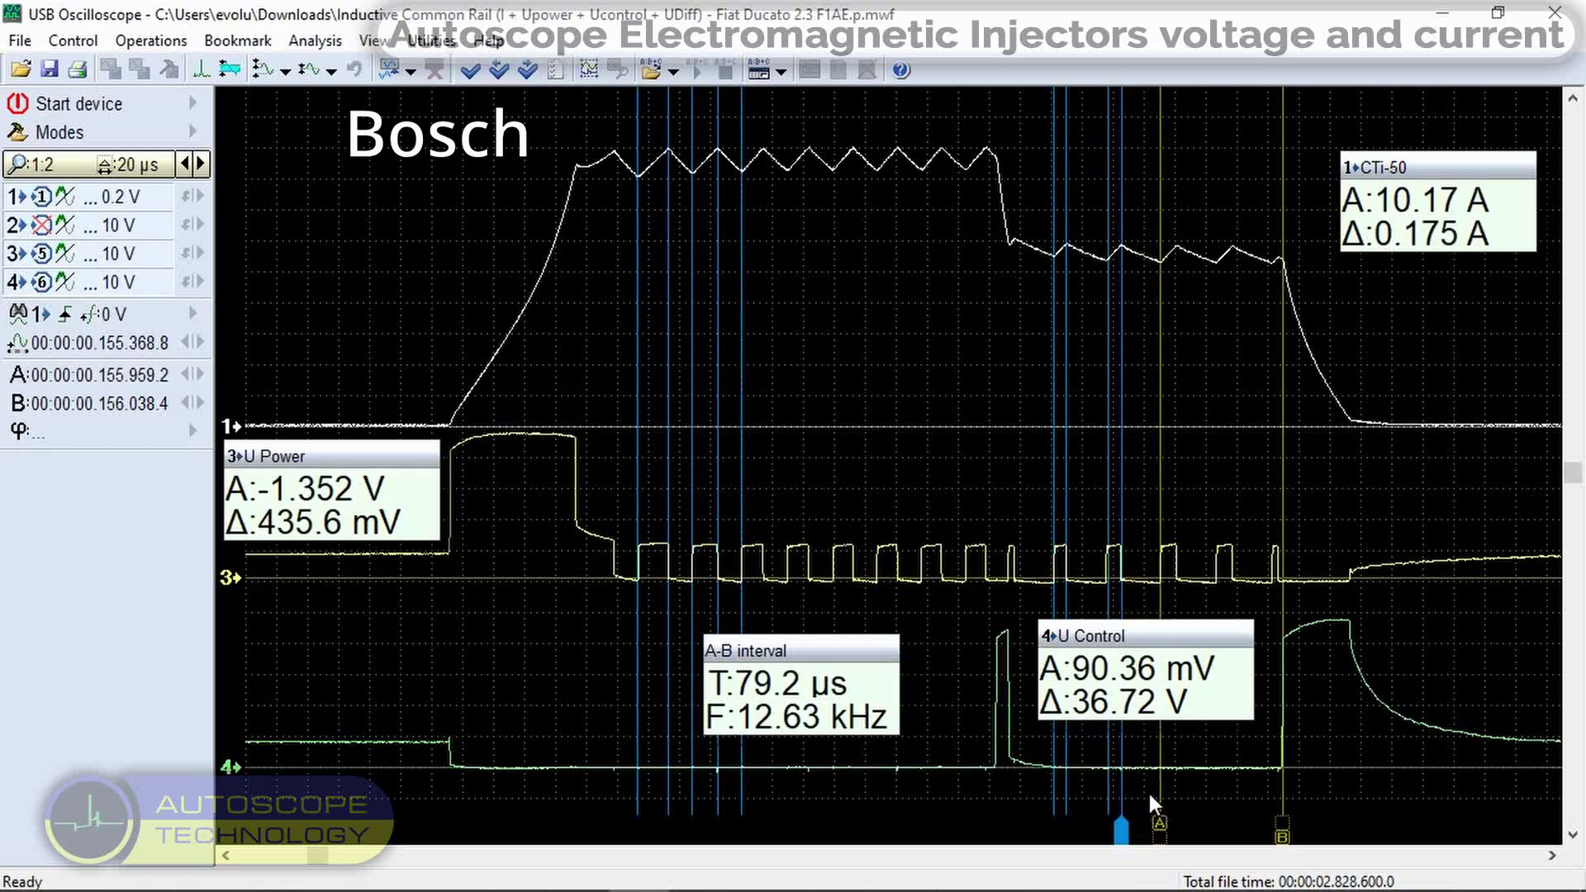
click(476, 72)
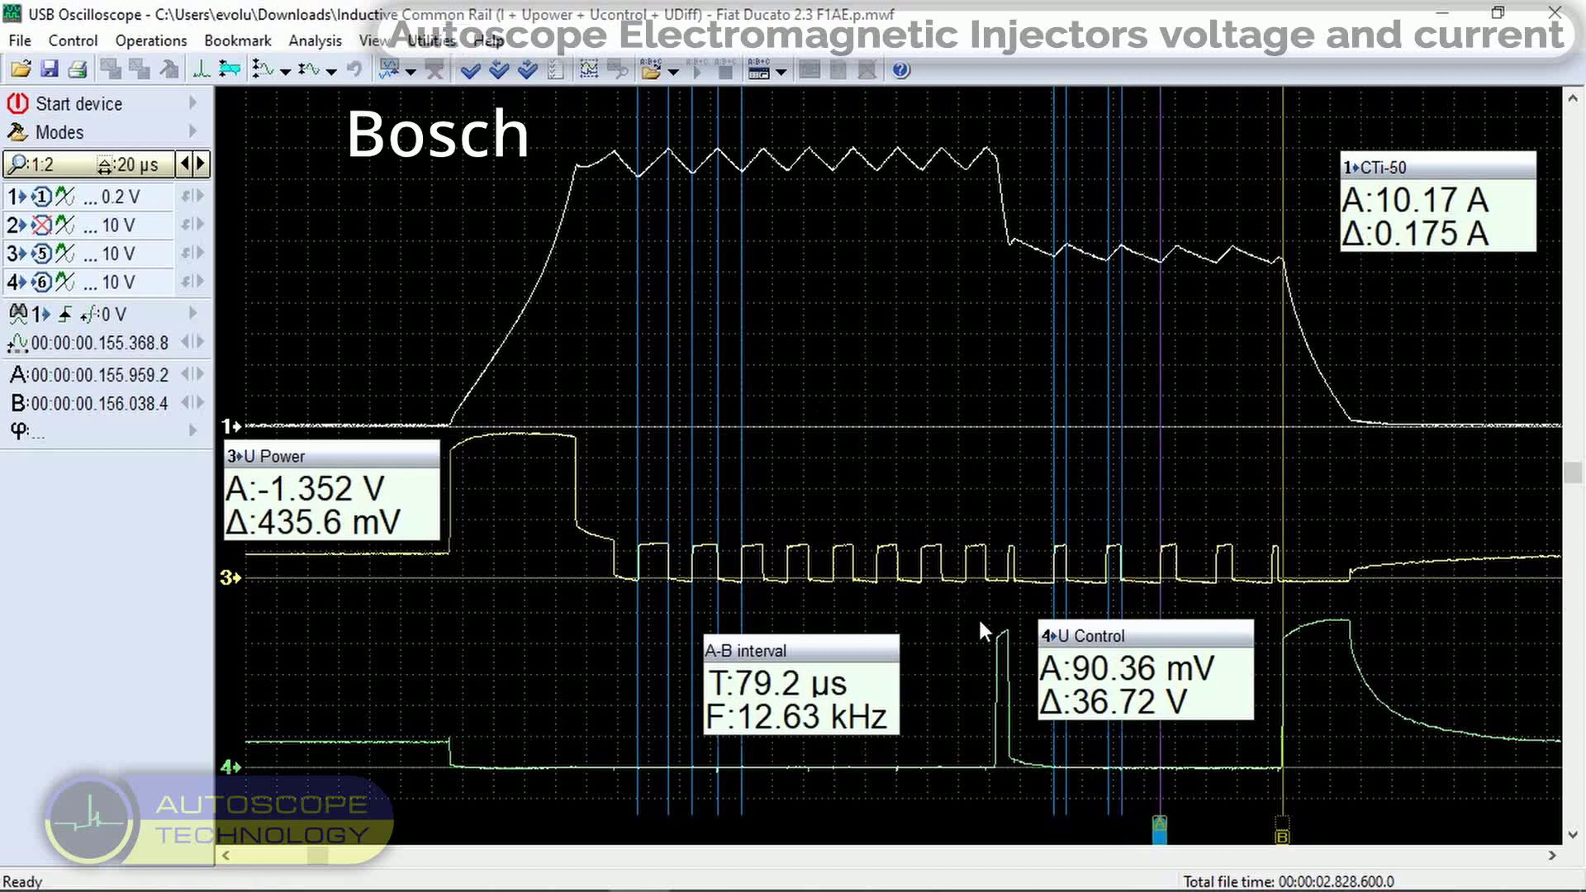
drag(1154, 818, 1177, 822)
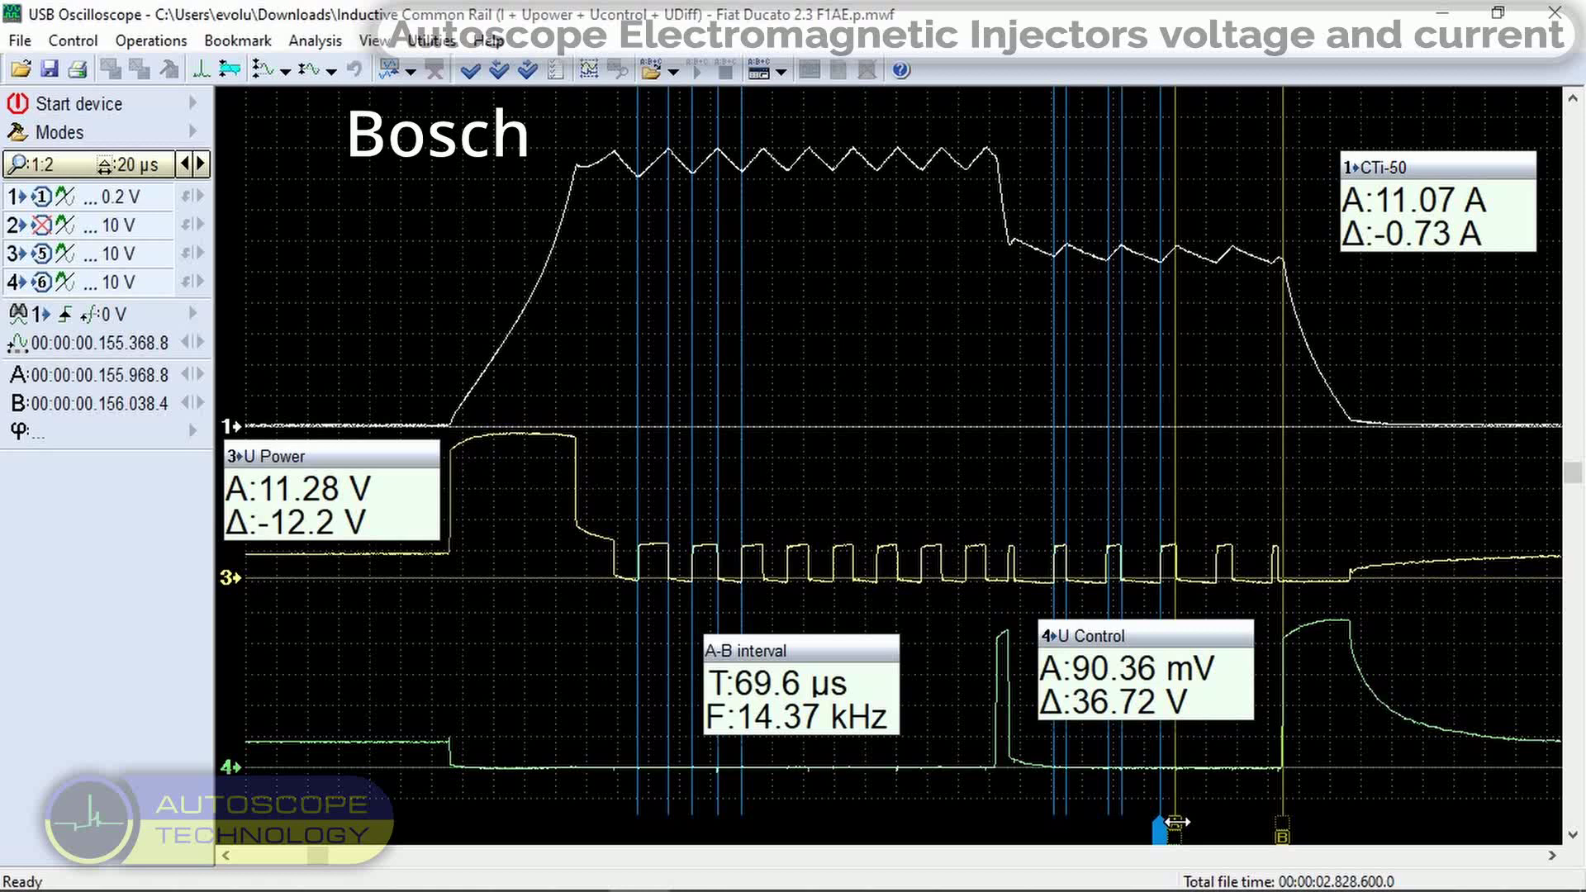
Span the full Bosch injection: cursor A back at the pulse start, cursor B at the hold-phase end.
drag(1282, 838, 1347, 840)
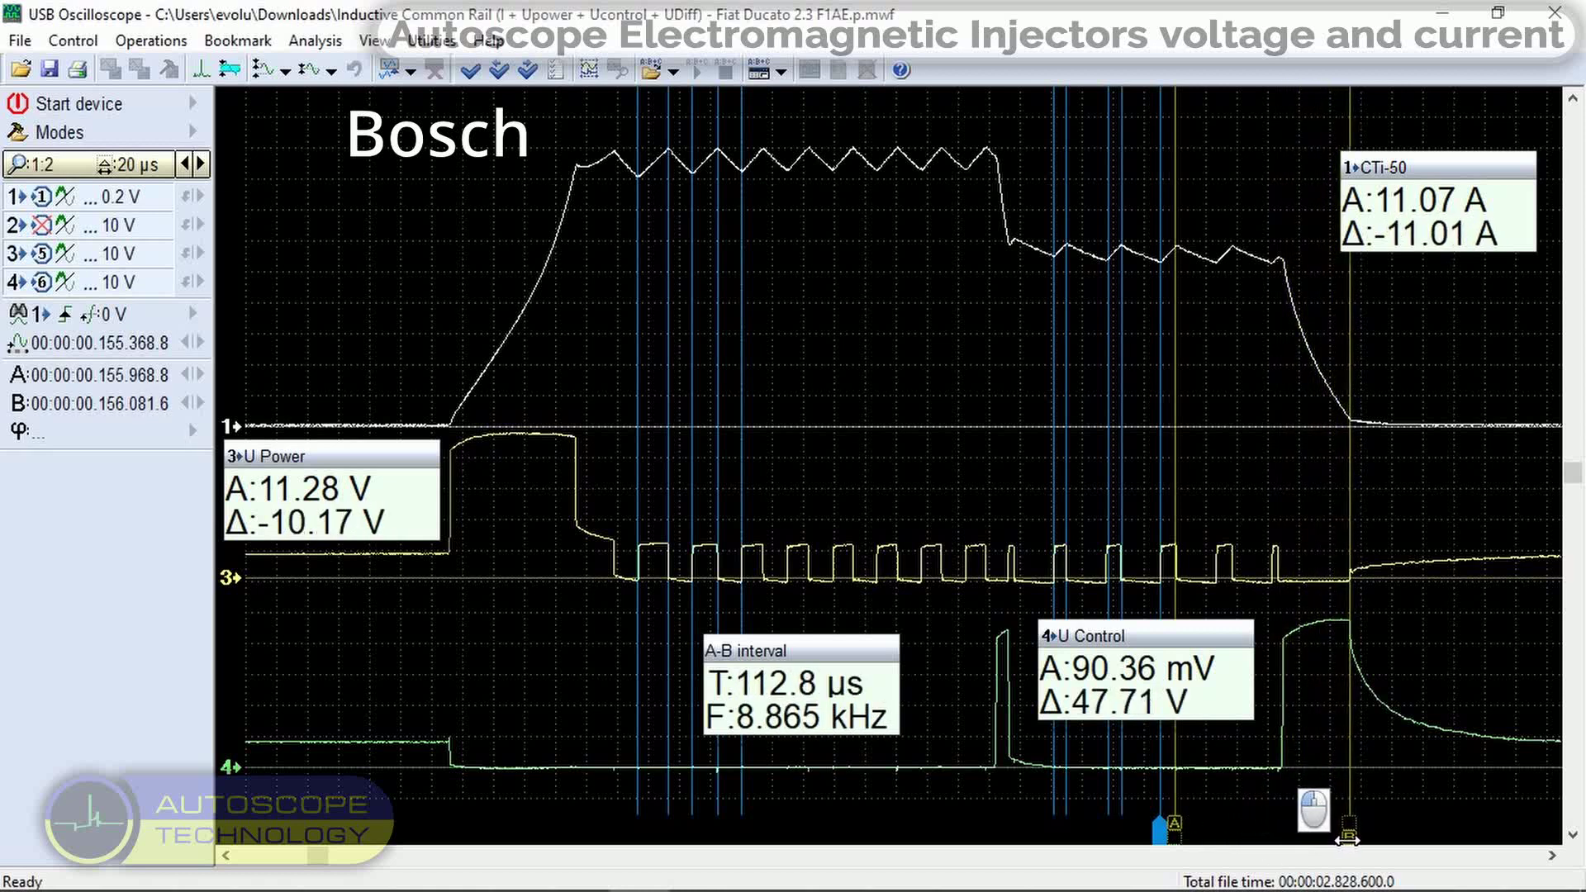
drag(1181, 820, 1283, 824)
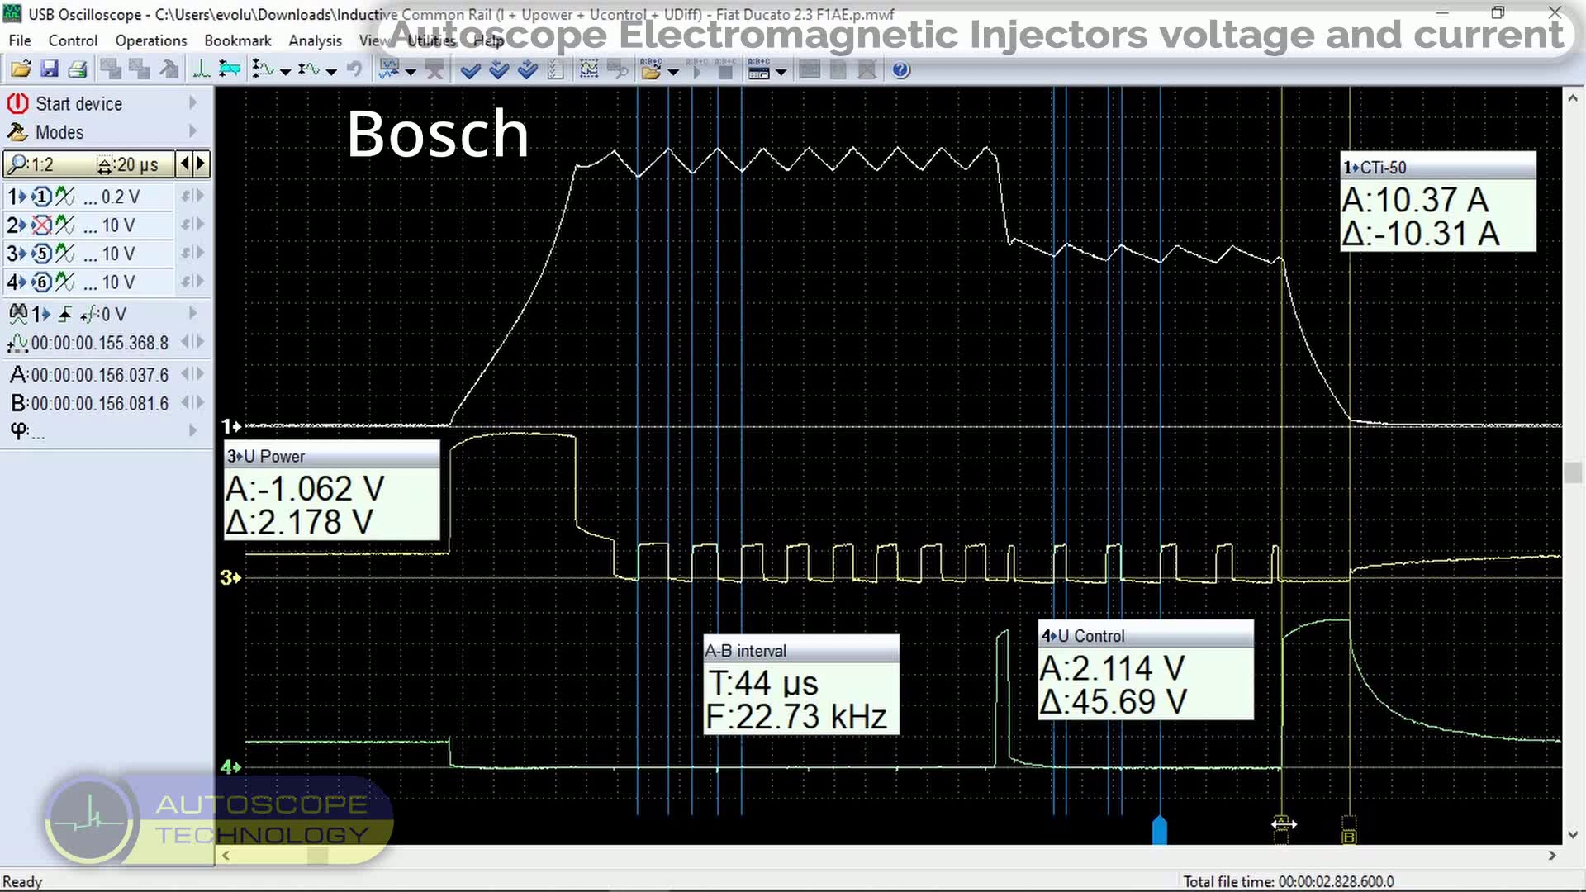
drag(1283, 824, 1326, 823)
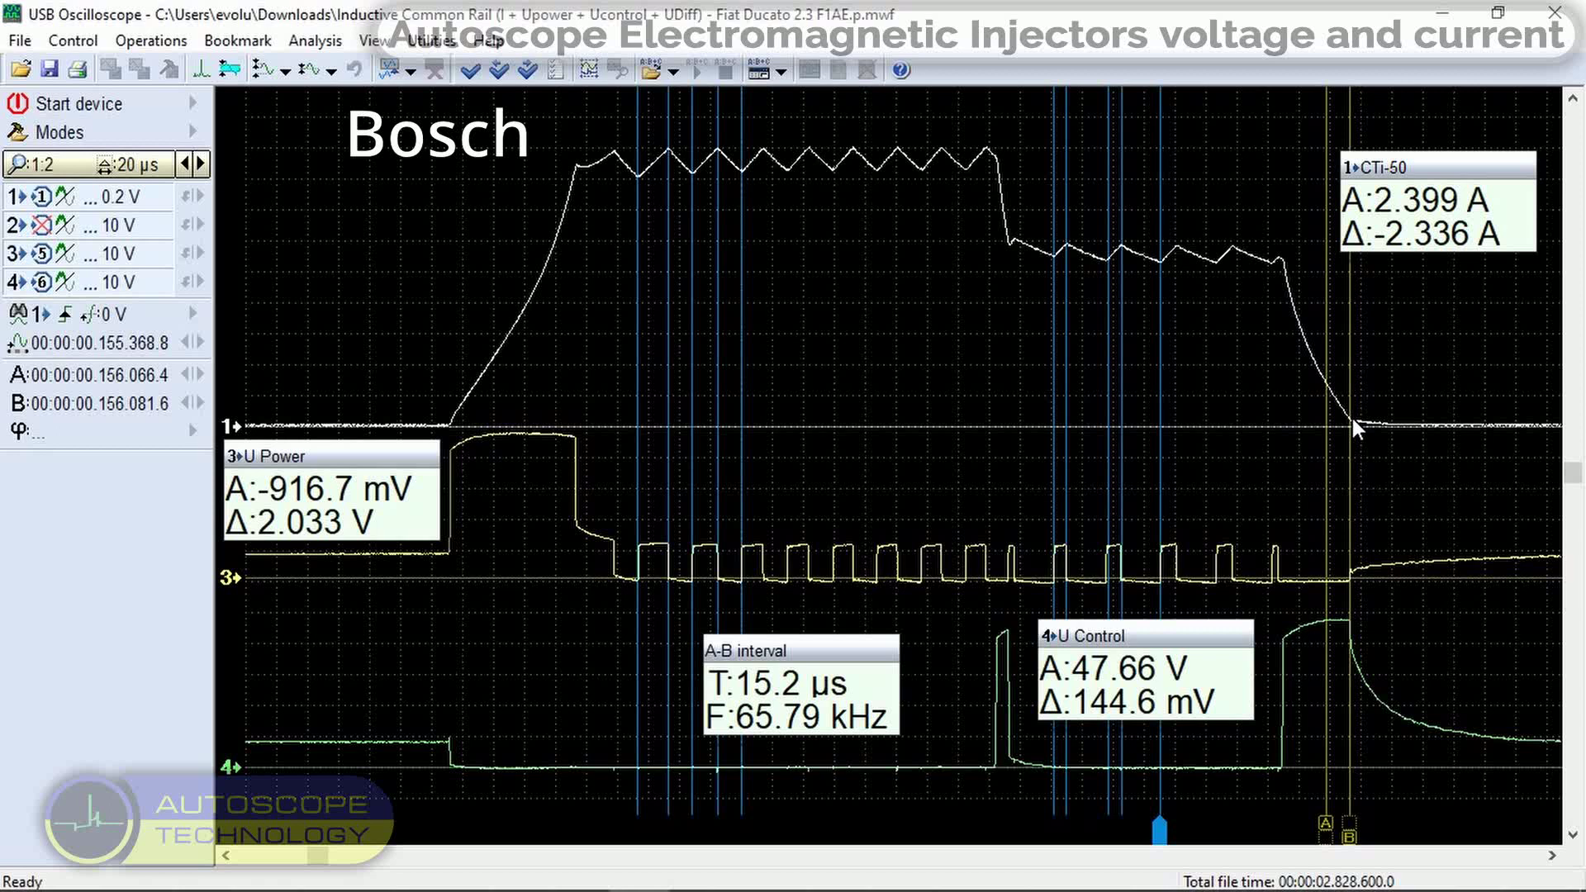
drag(1327, 824, 458, 788)
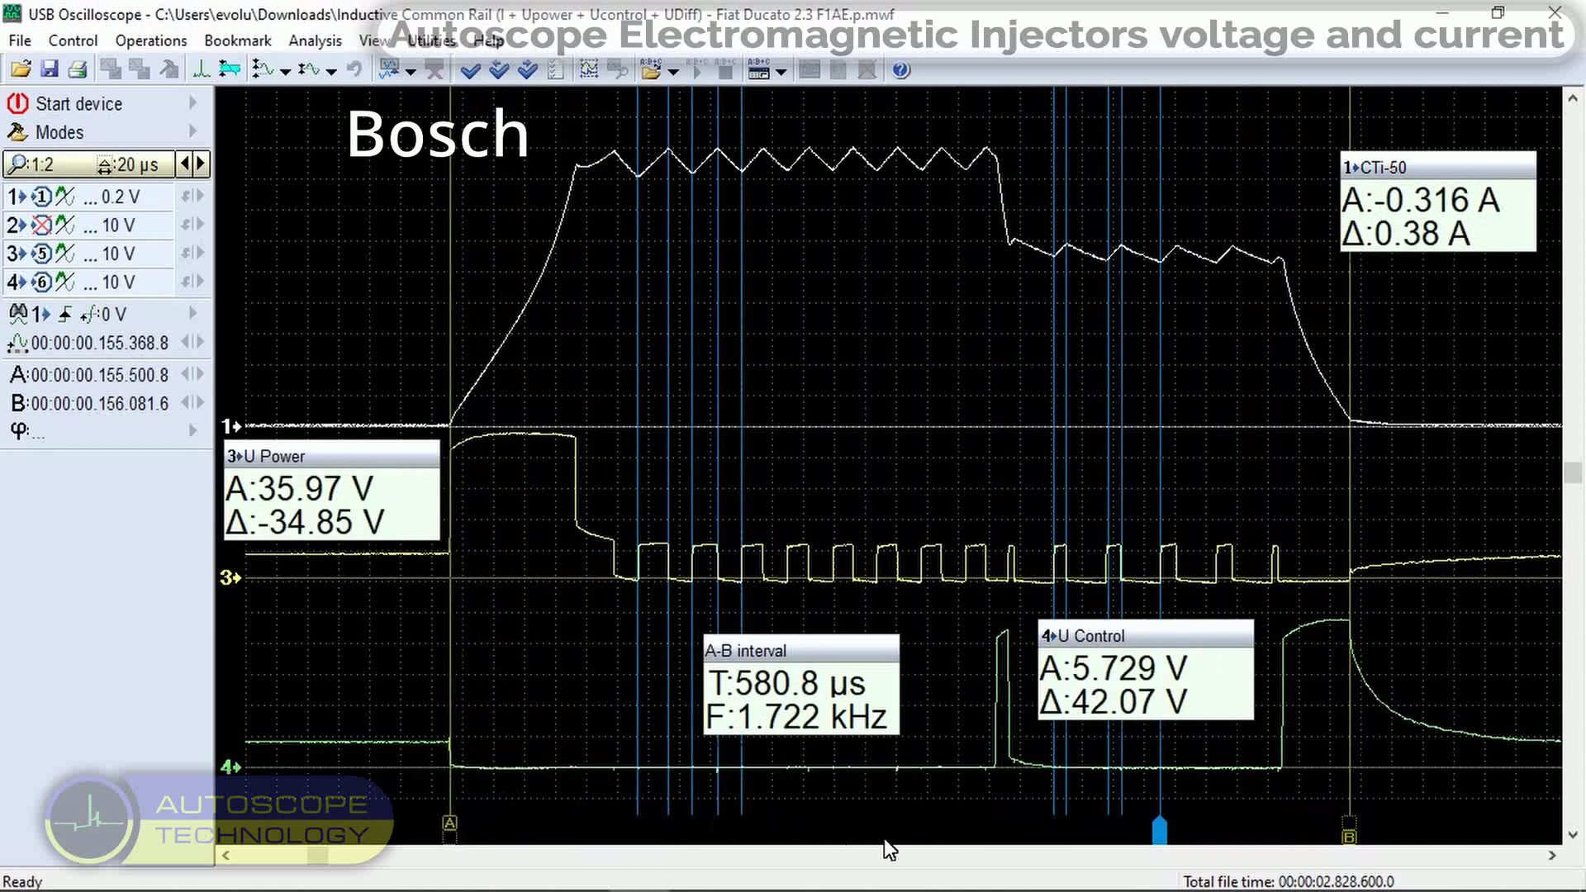
drag(1355, 835, 1291, 832)
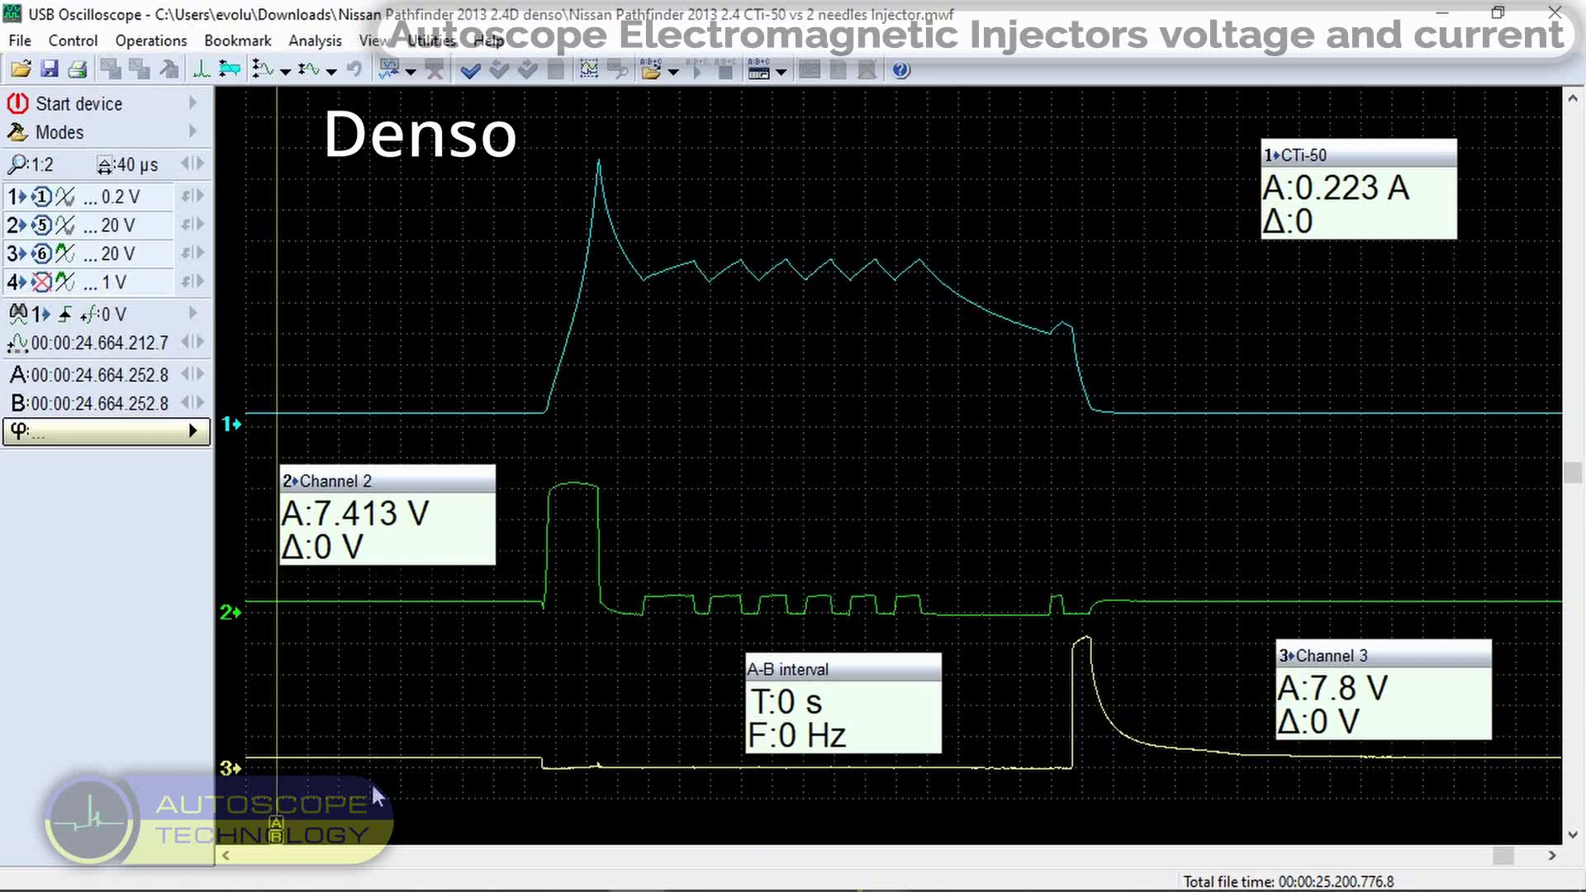
Sweep cursor A over the Denso current peak, hold ripple and 85.87 V turn-off spike, ending at the rise.
drag(279, 823, 600, 821)
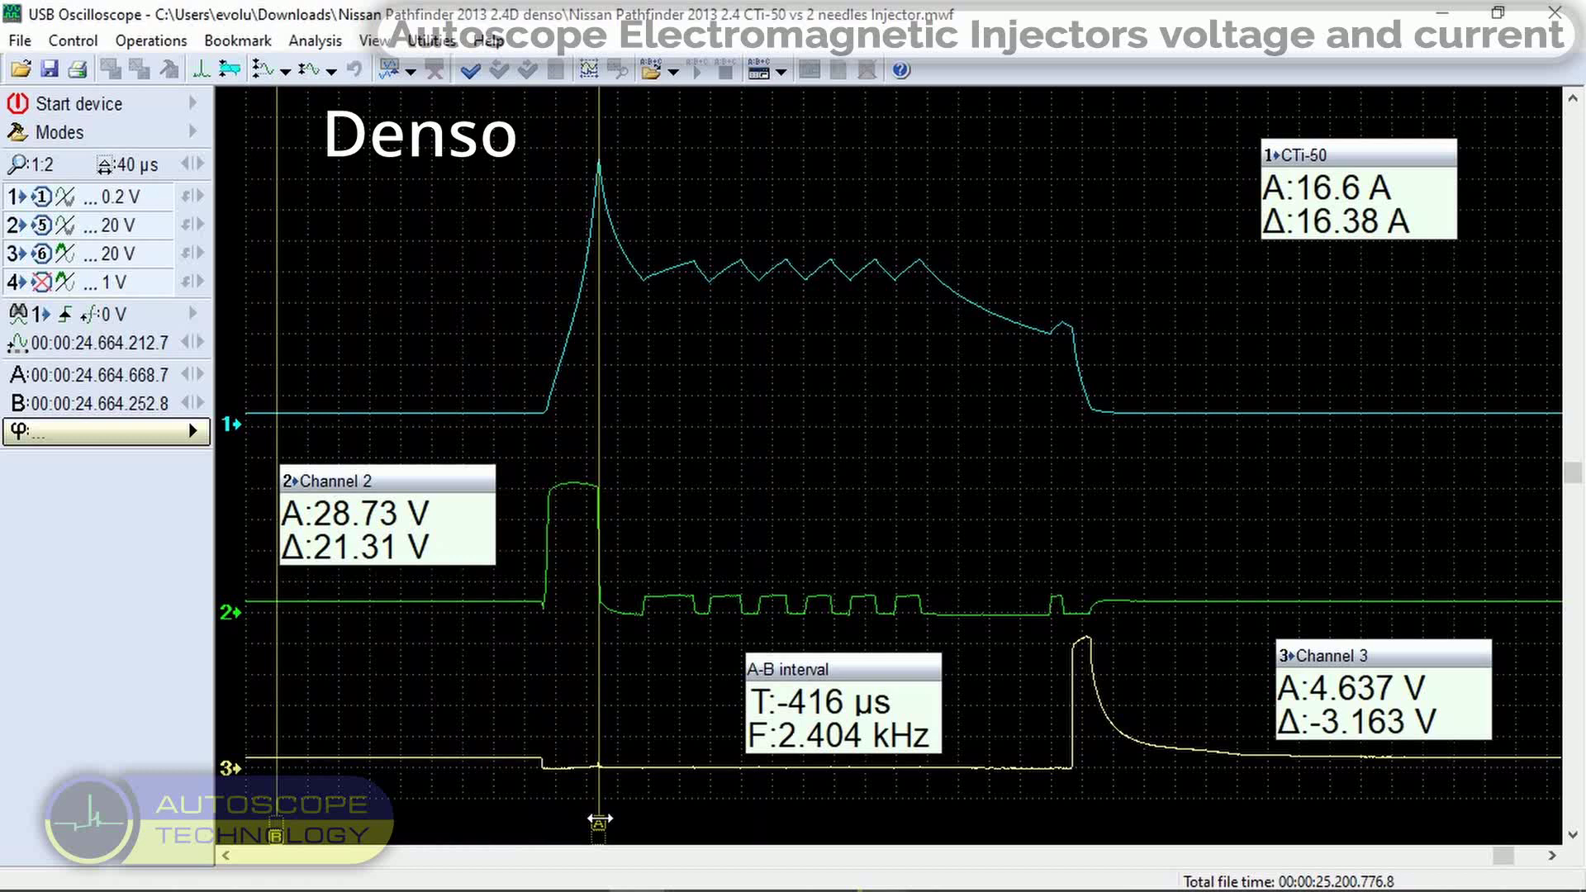
drag(600, 822, 643, 821)
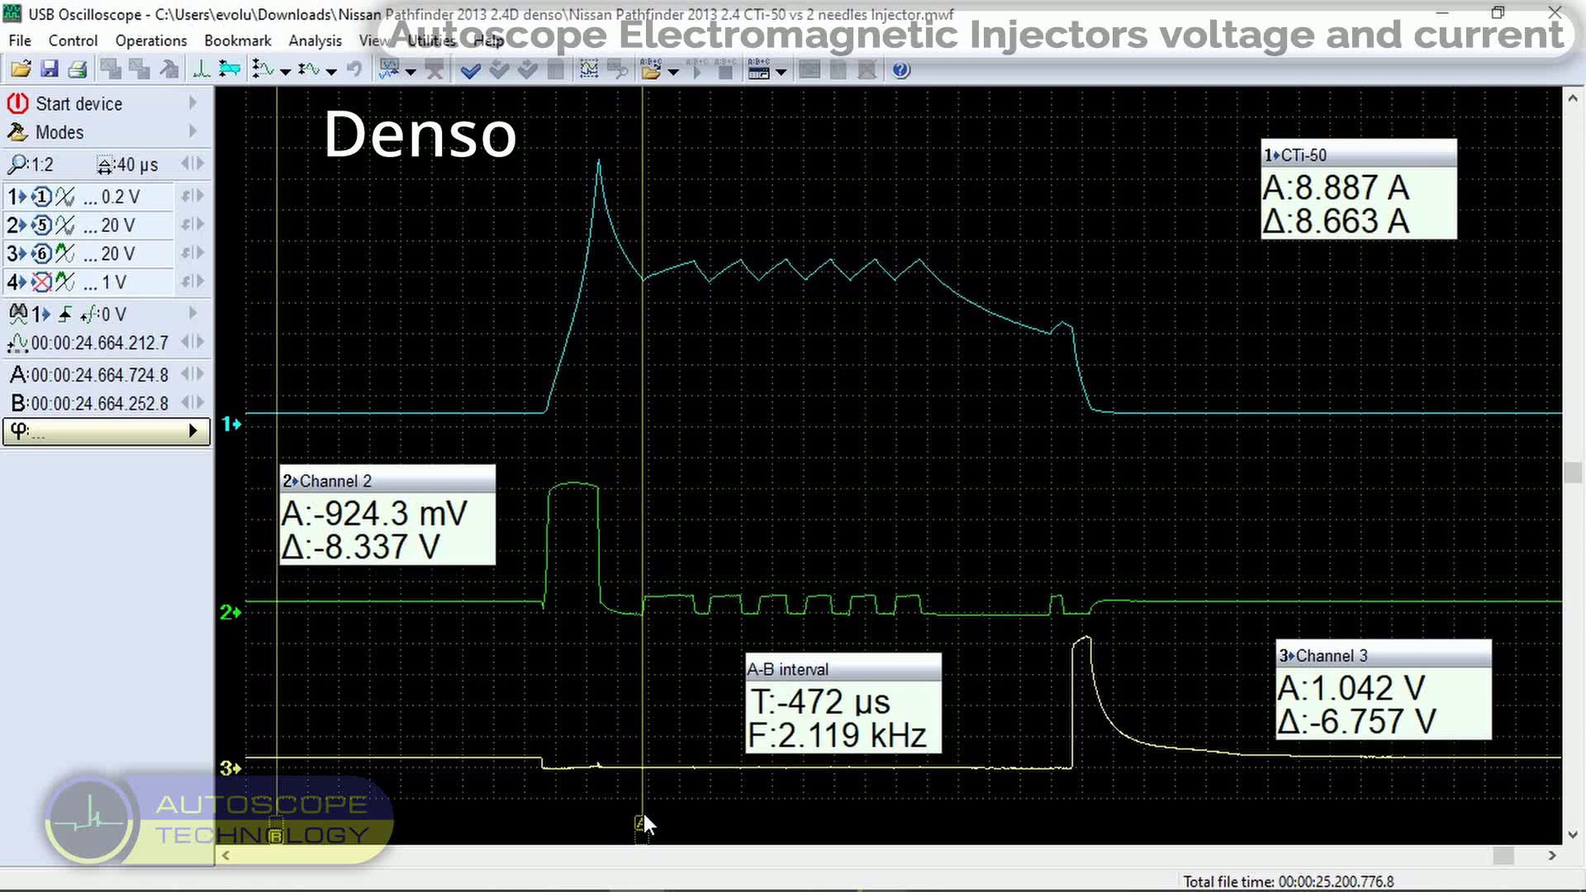
drag(643, 821, 694, 822)
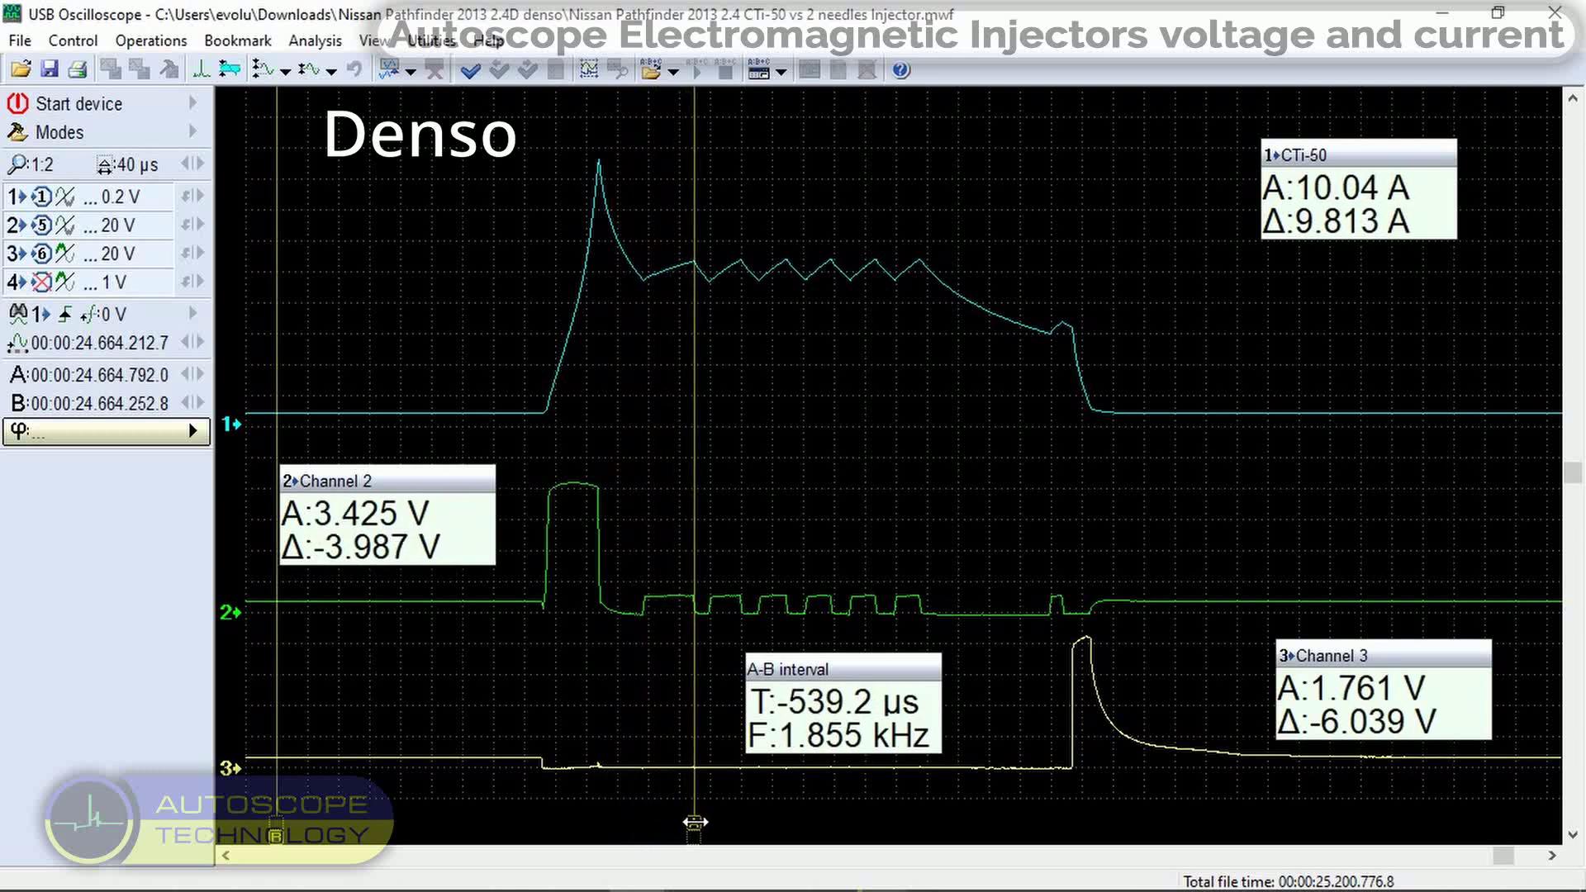
click(695, 822)
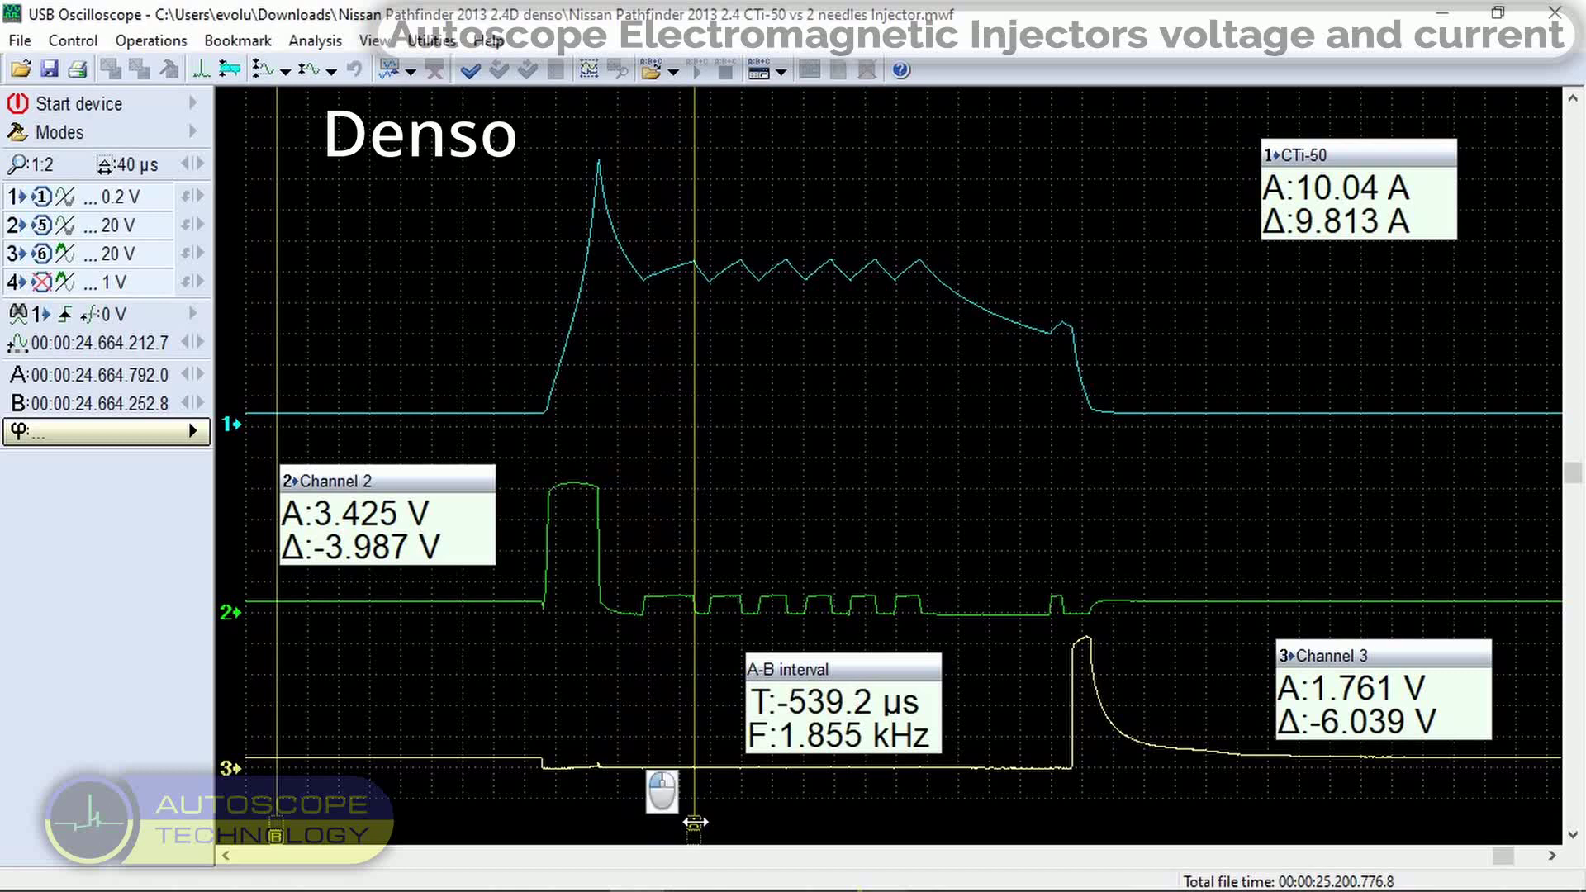
drag(695, 822, 1086, 824)
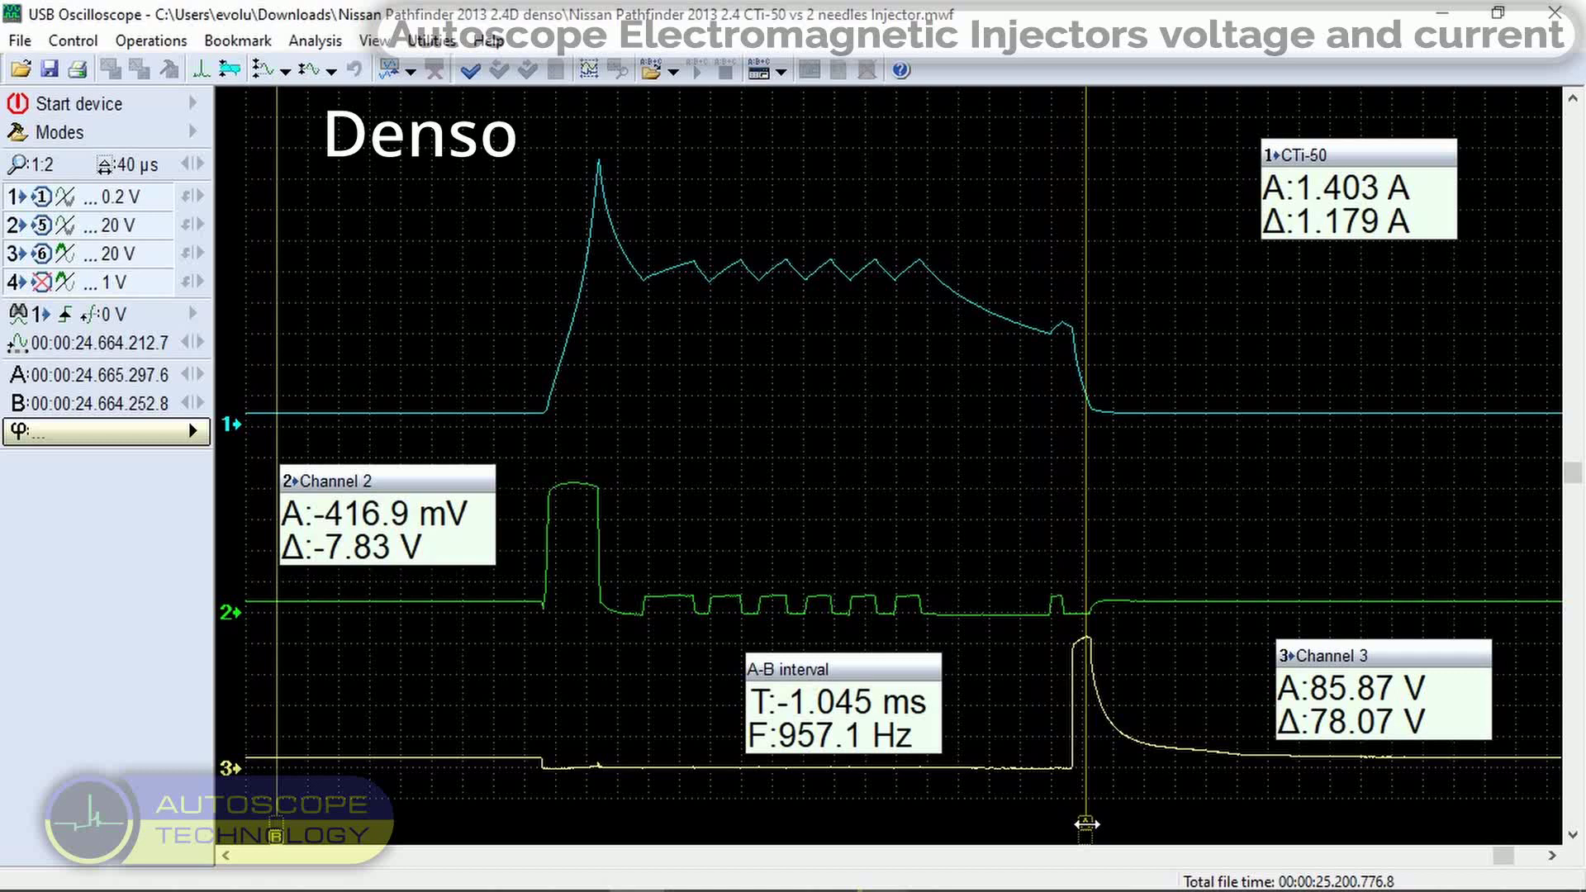
drag(1086, 825, 545, 793)
Sweep cursor A along the Delphi current ramp and peaks onto the first hold pulse.
drag(276, 834, 1074, 837)
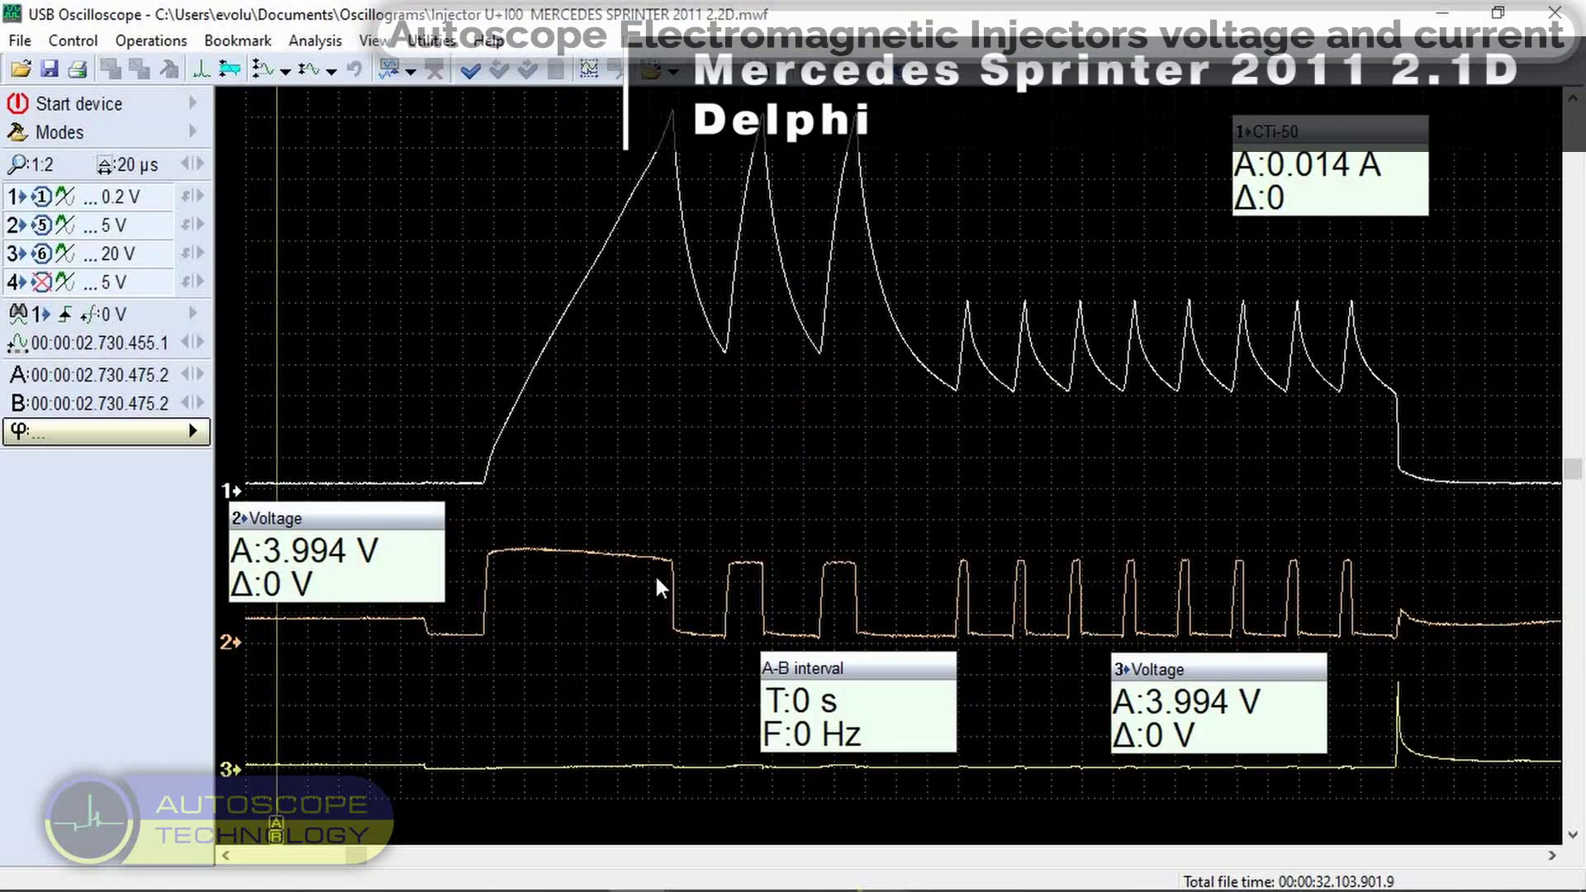
drag(278, 824, 514, 822)
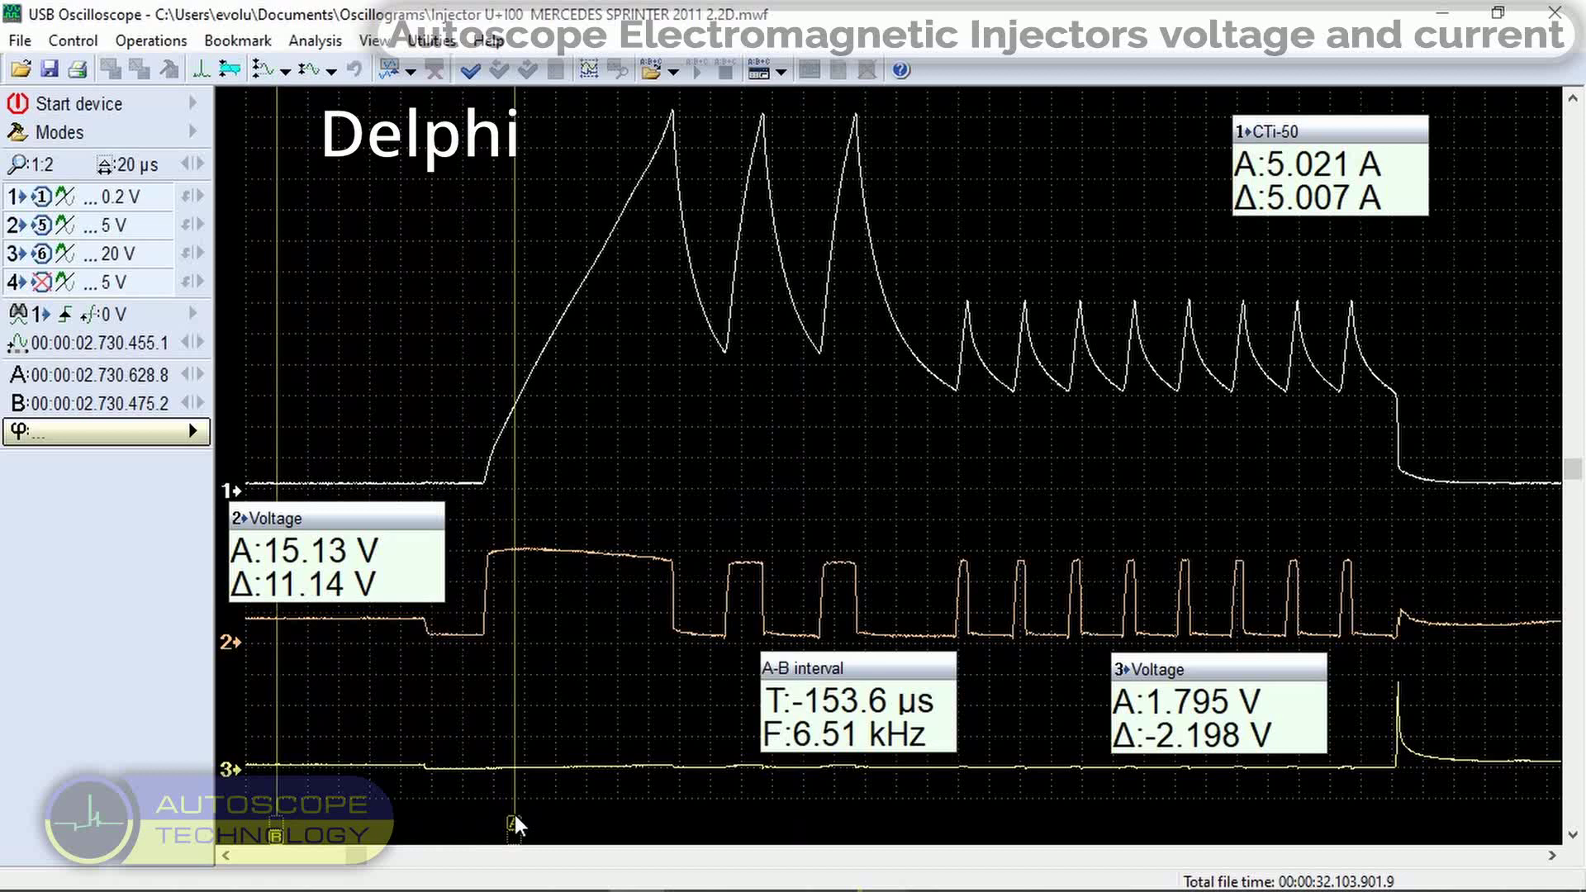
drag(515, 823, 671, 818)
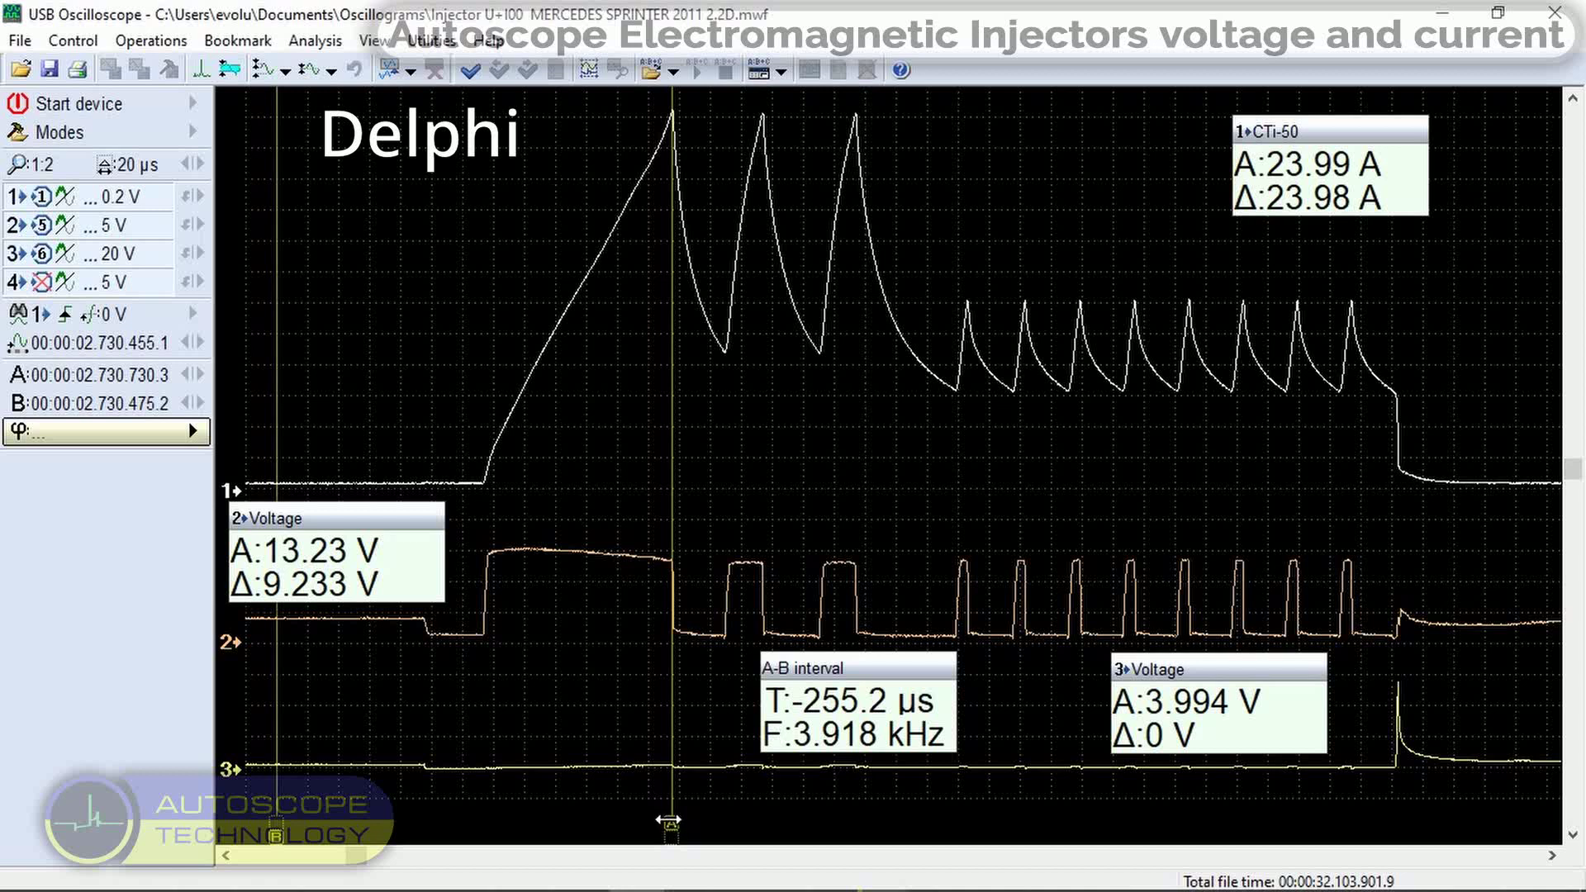
drag(667, 821, 668, 821)
drag(668, 822, 720, 822)
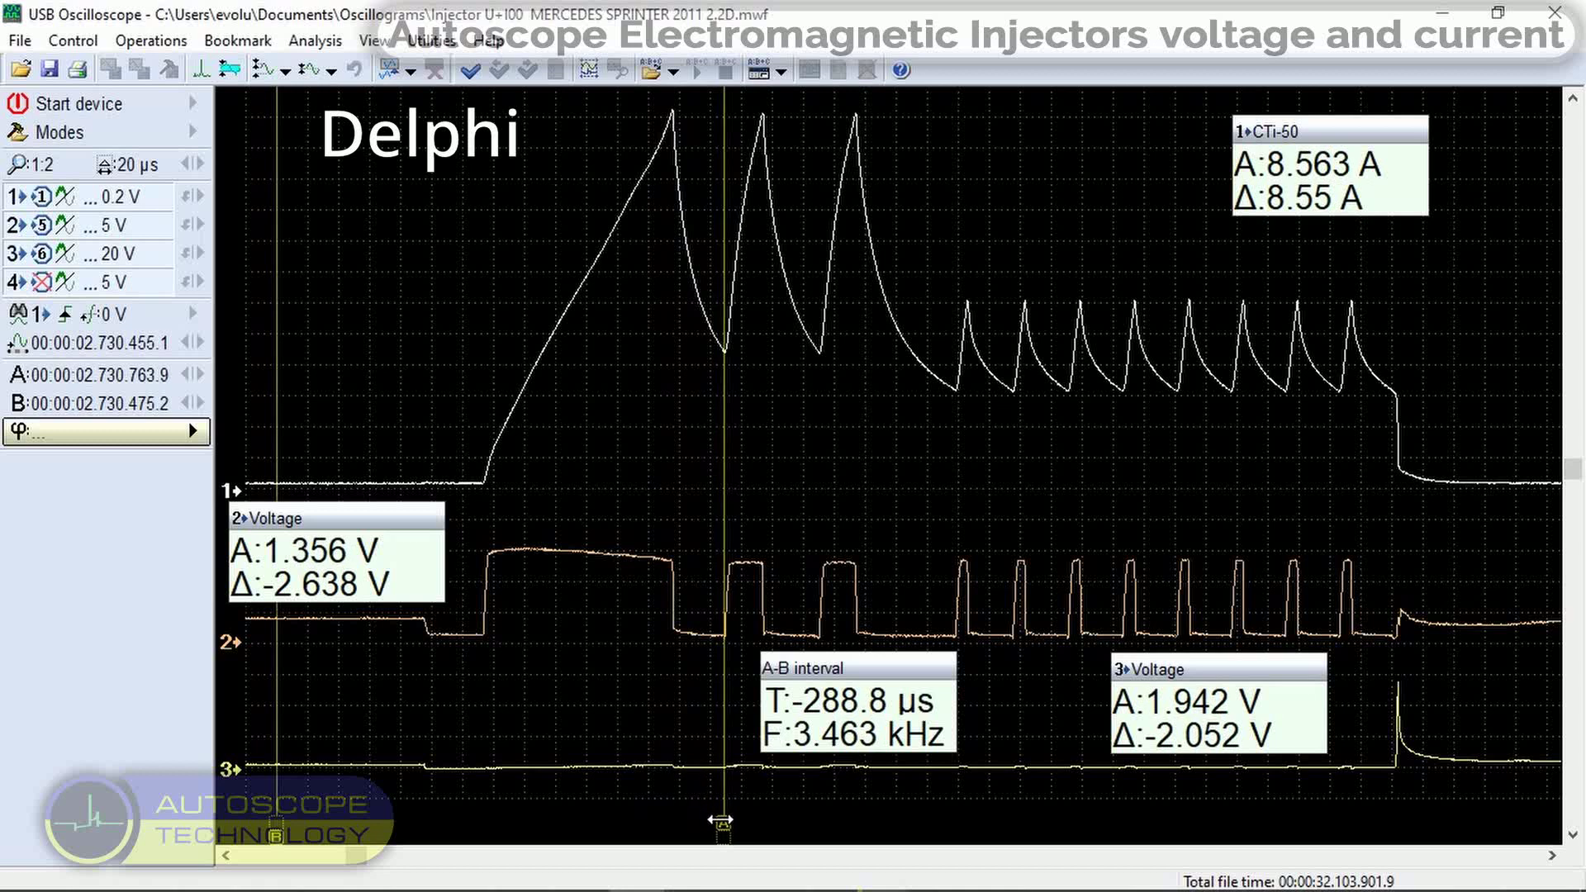
drag(721, 822, 956, 822)
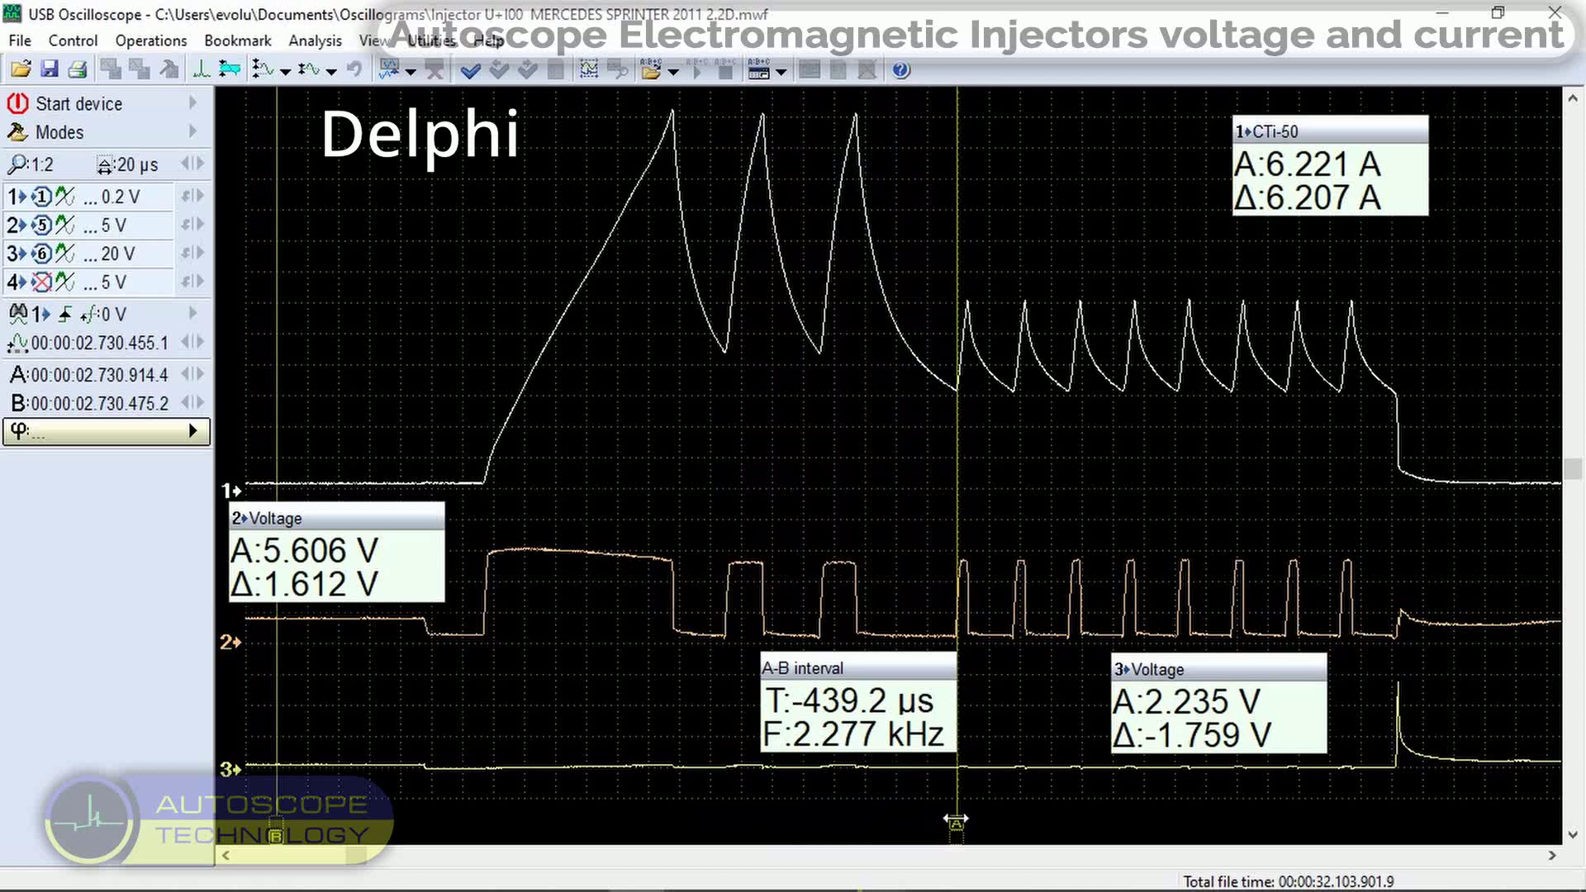
drag(956, 822, 967, 822)
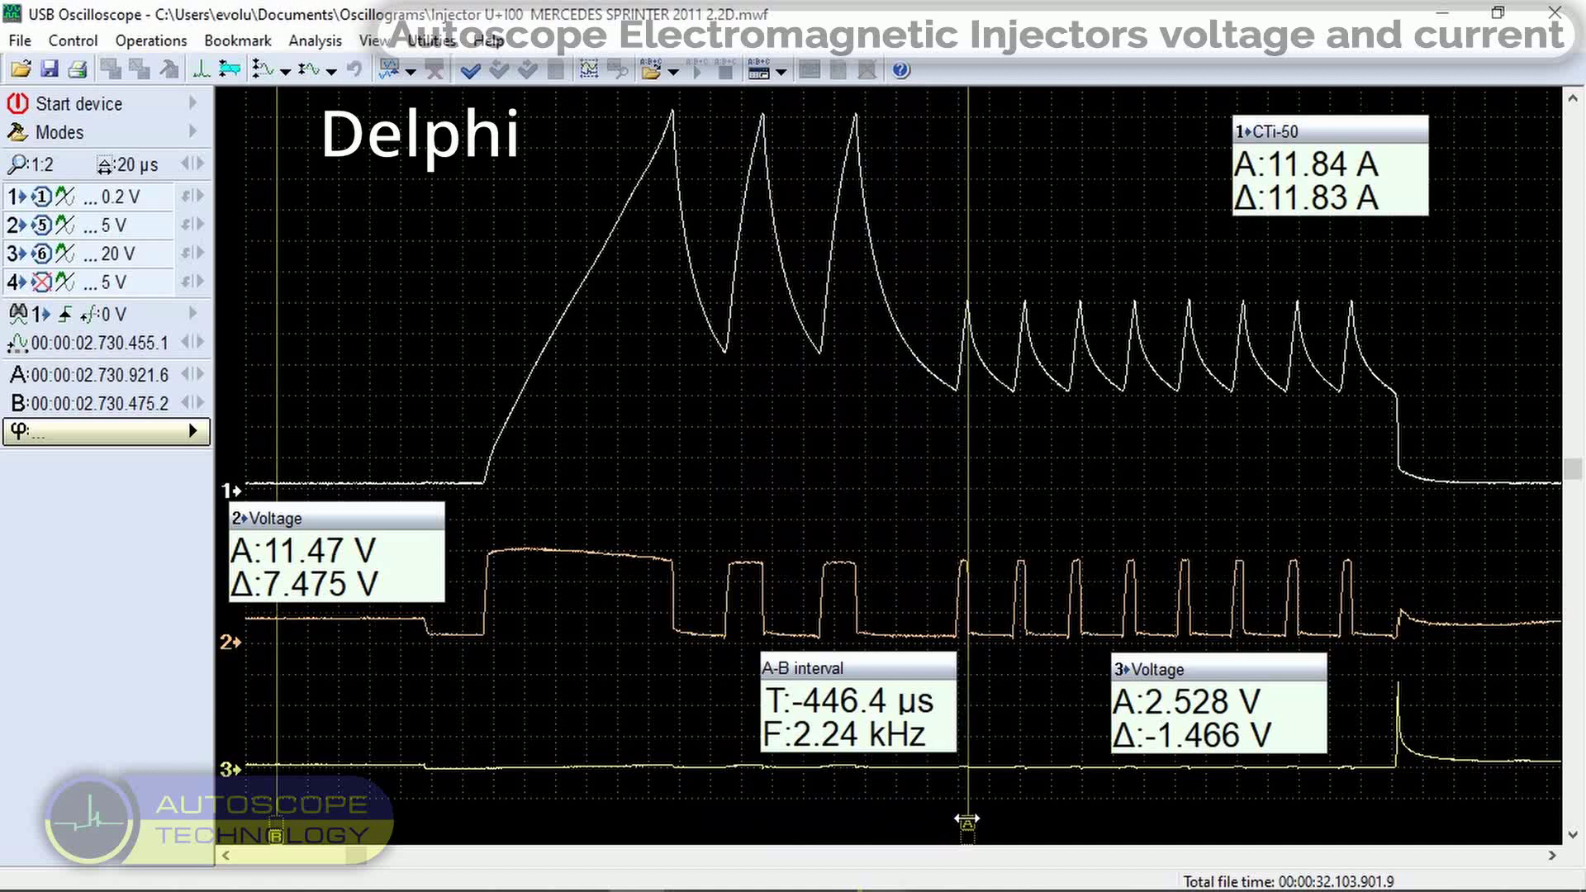
Drag cursor A across the hold pulses to the 57.34 V turn-off spike, then reposition A and B.
click(968, 822)
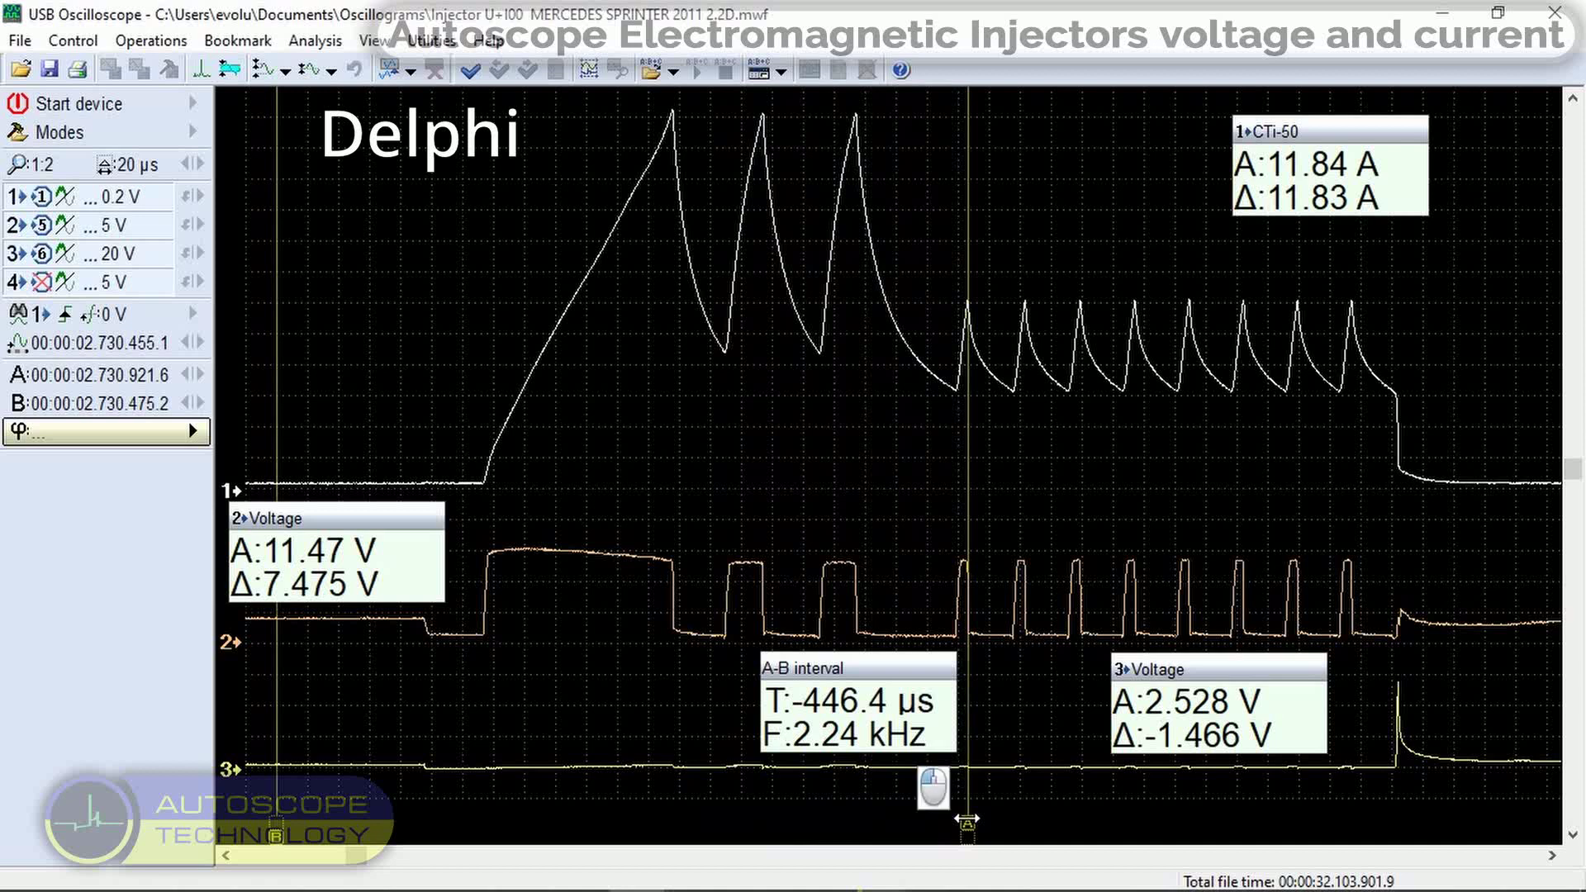
drag(967, 823, 1397, 793)
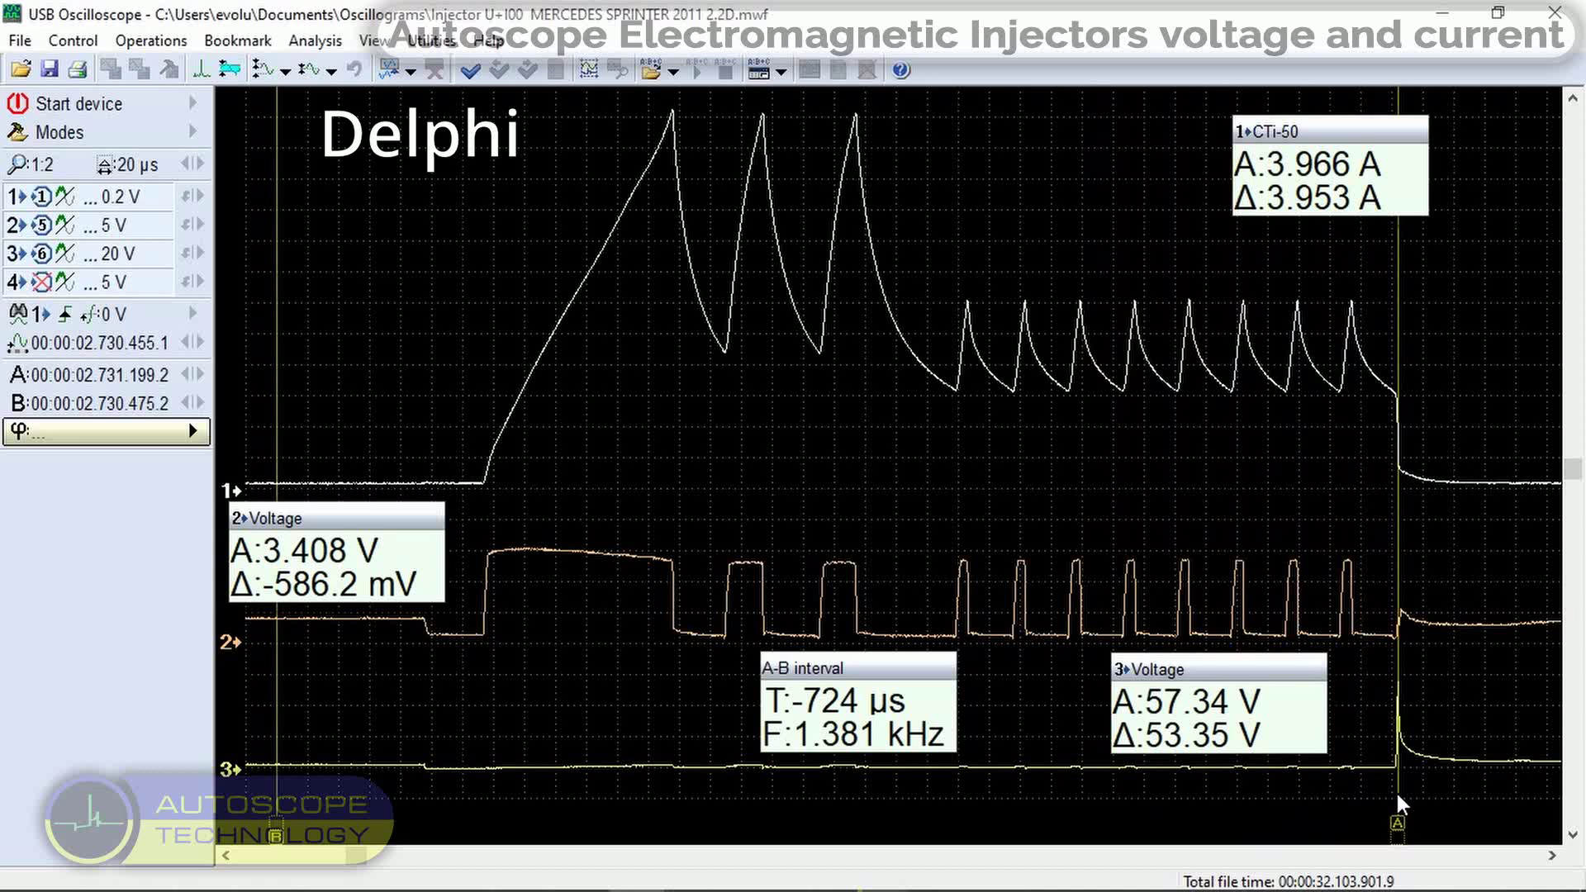
drag(1402, 814, 484, 861)
drag(276, 836, 1396, 825)
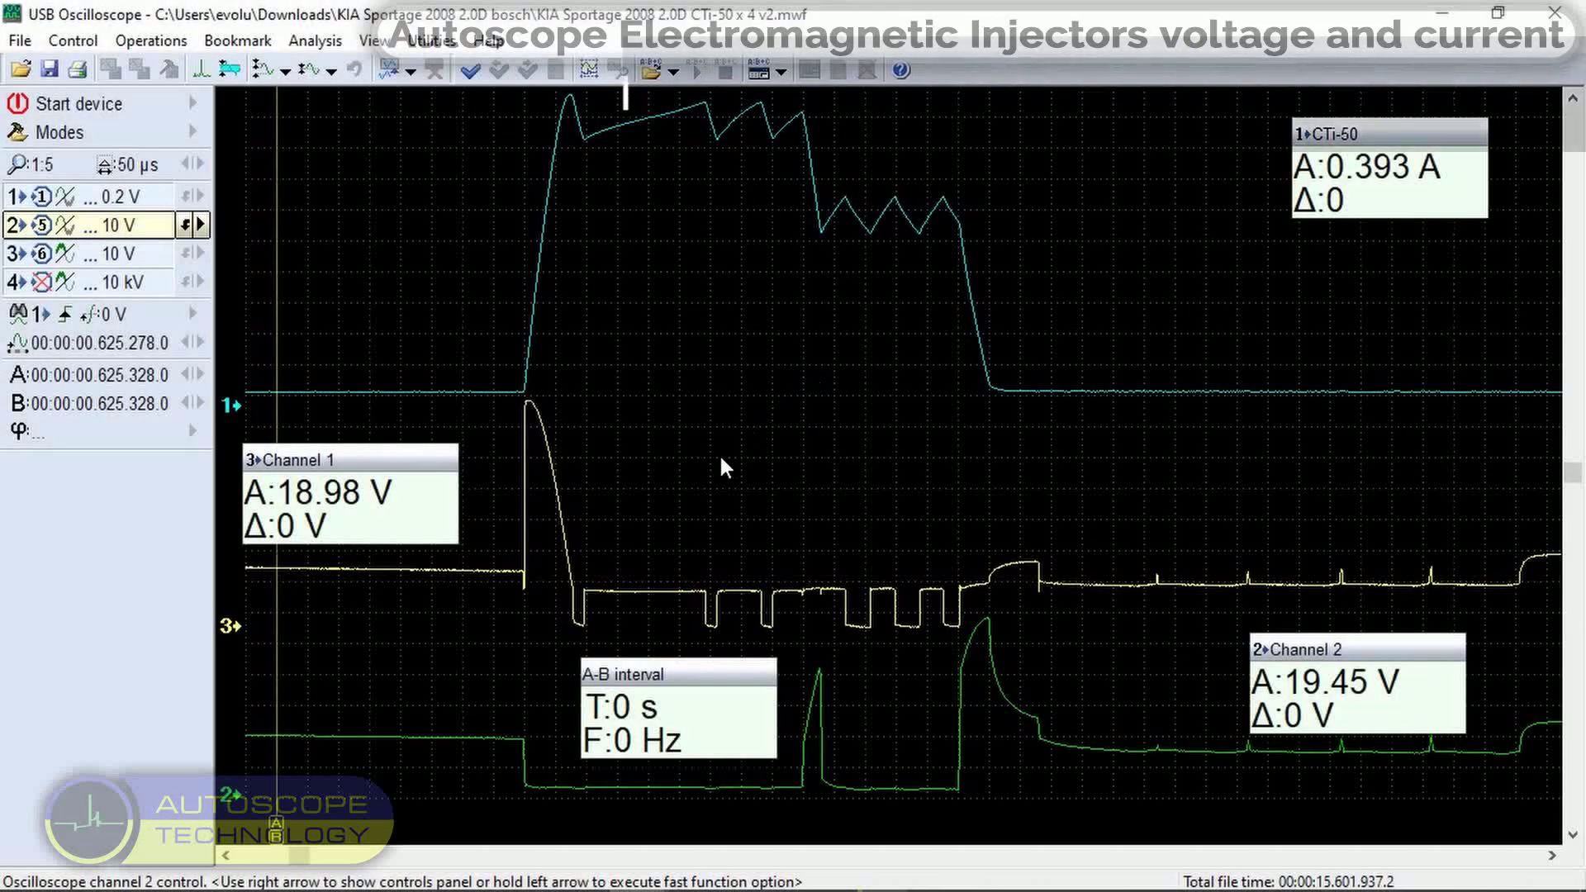
Sweep cursor A across the KIA Bosch current, then set A at the rise and B at turn-off (702 µs).
drag(277, 820, 530, 821)
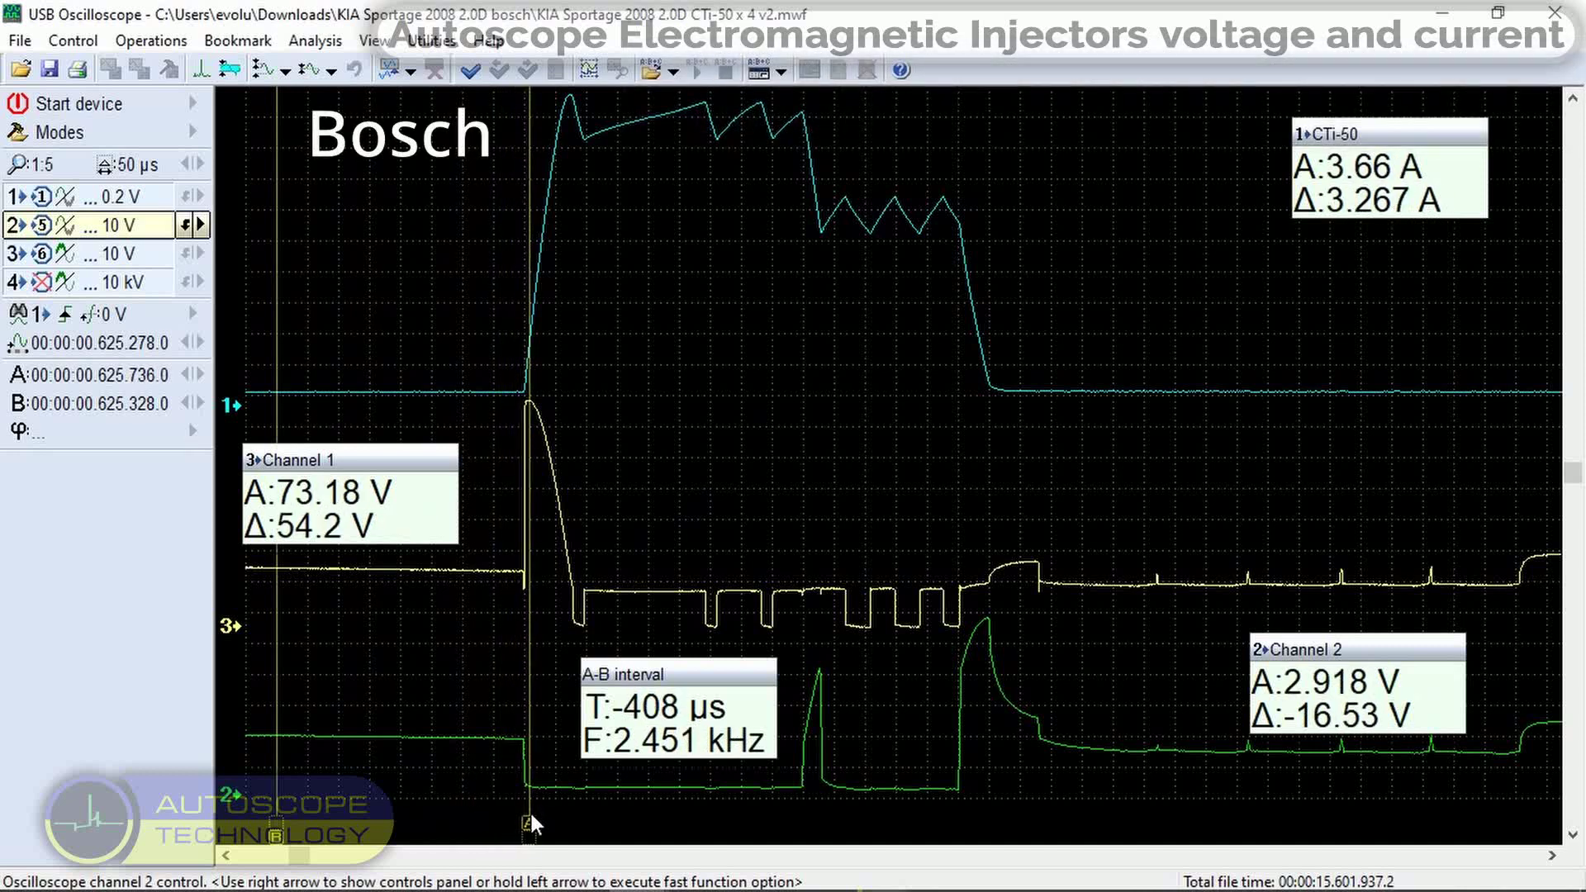
drag(529, 821, 705, 817)
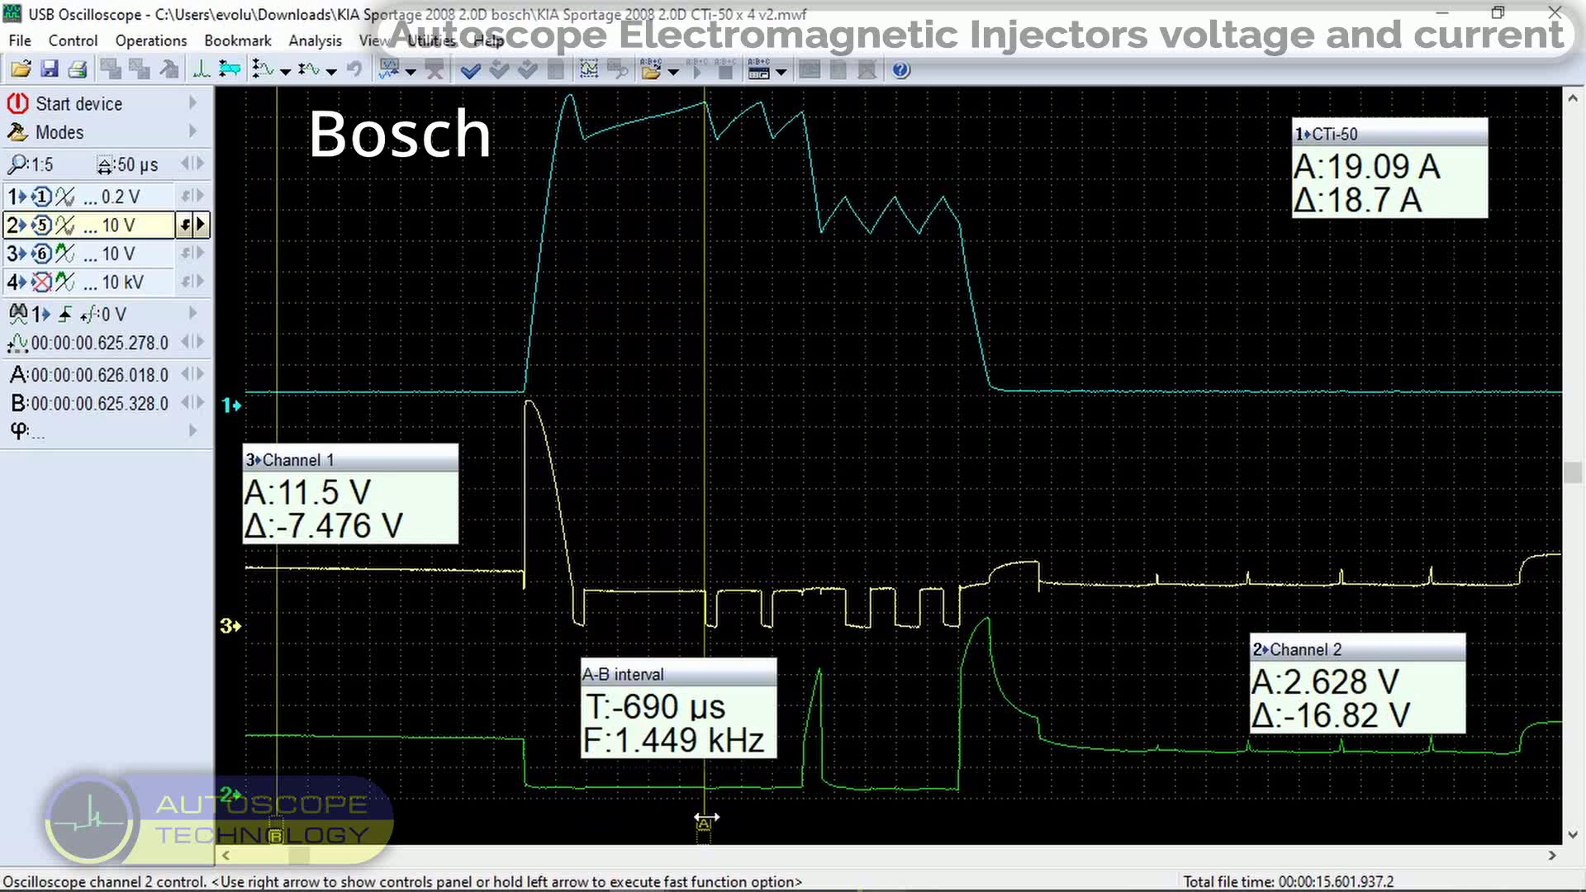
drag(706, 820, 845, 823)
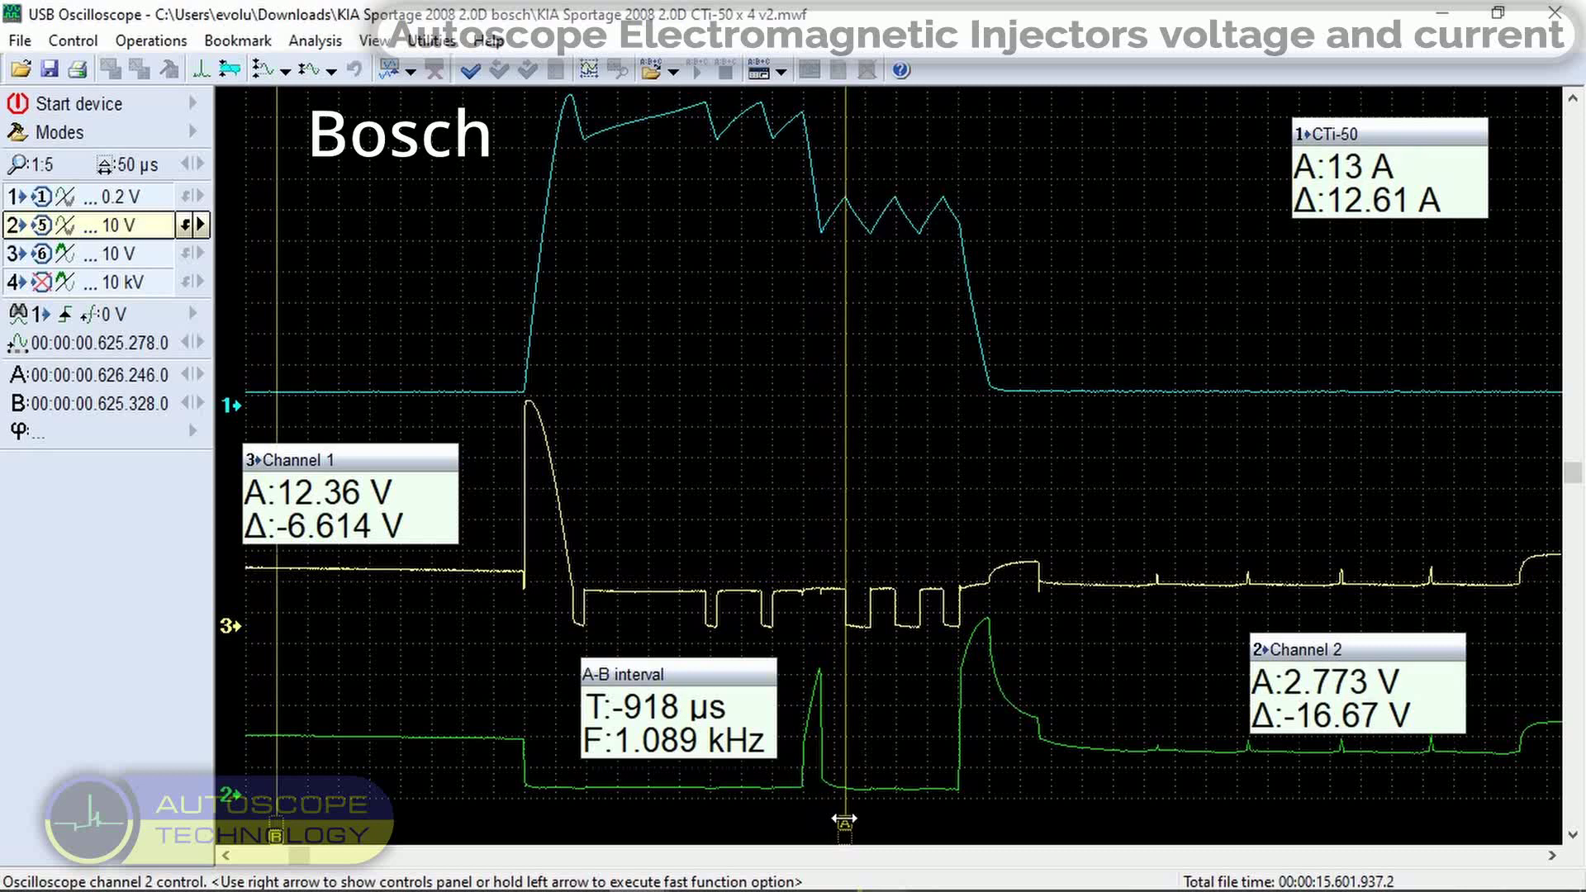
drag(844, 822, 985, 822)
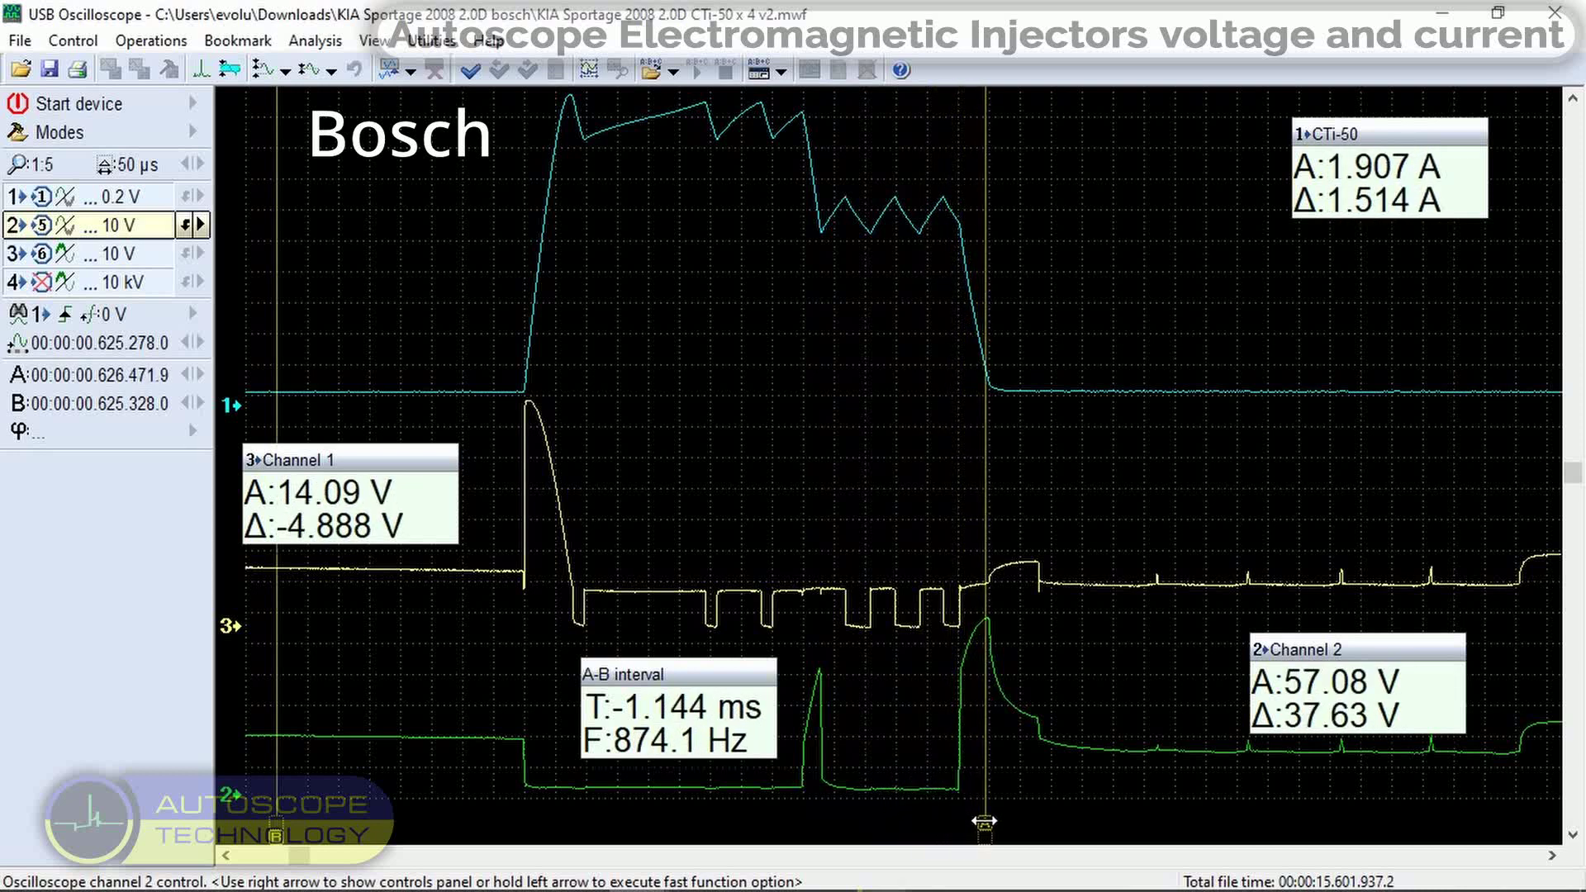
drag(984, 823, 523, 827)
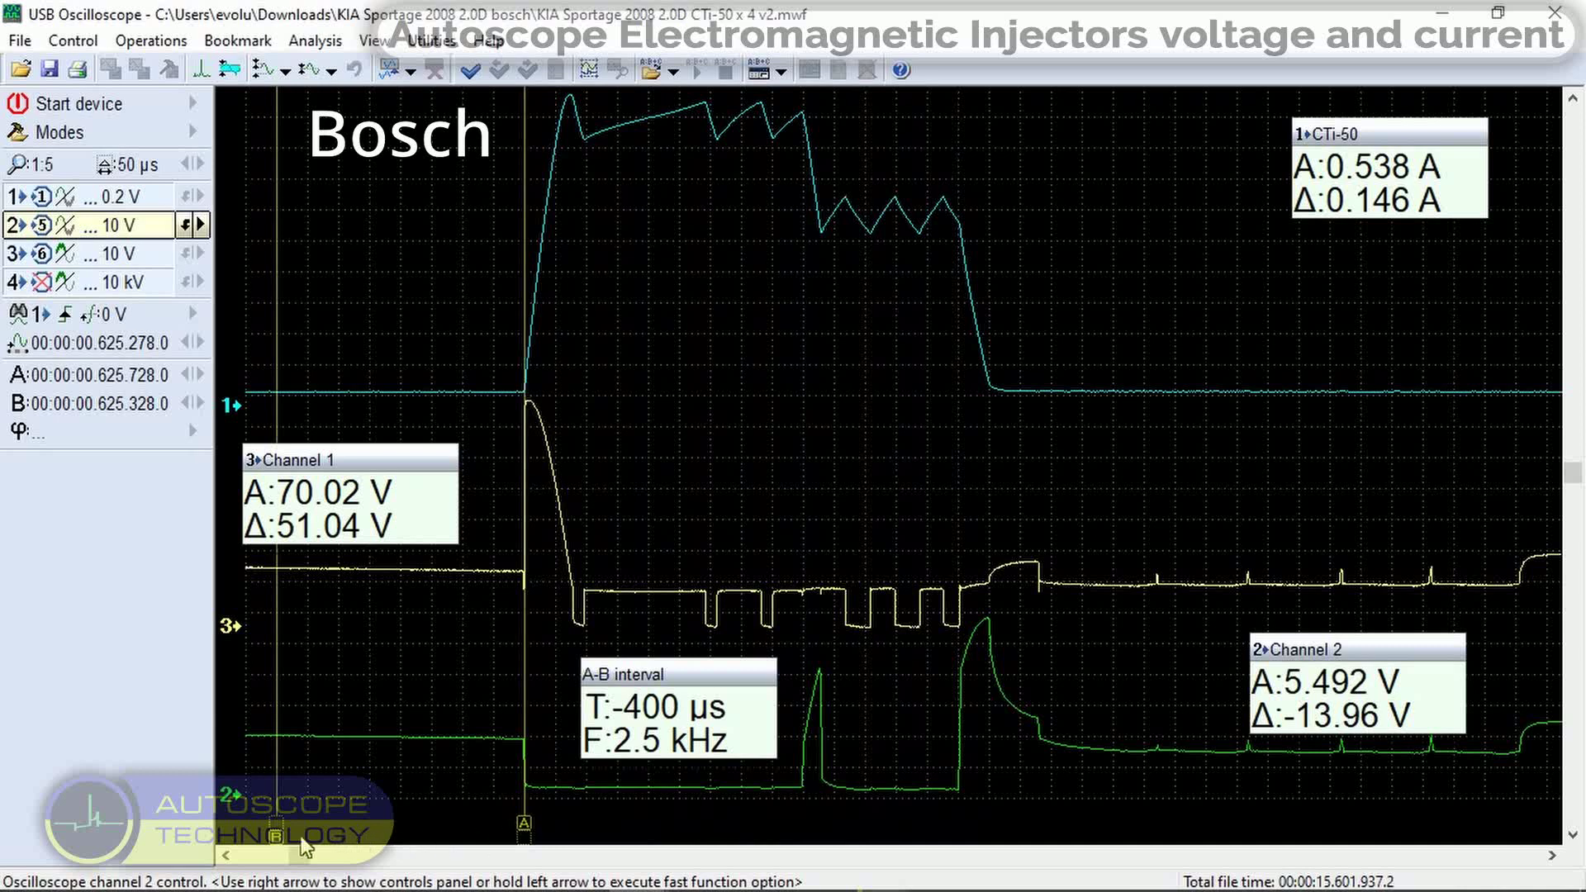
drag(276, 836, 961, 841)
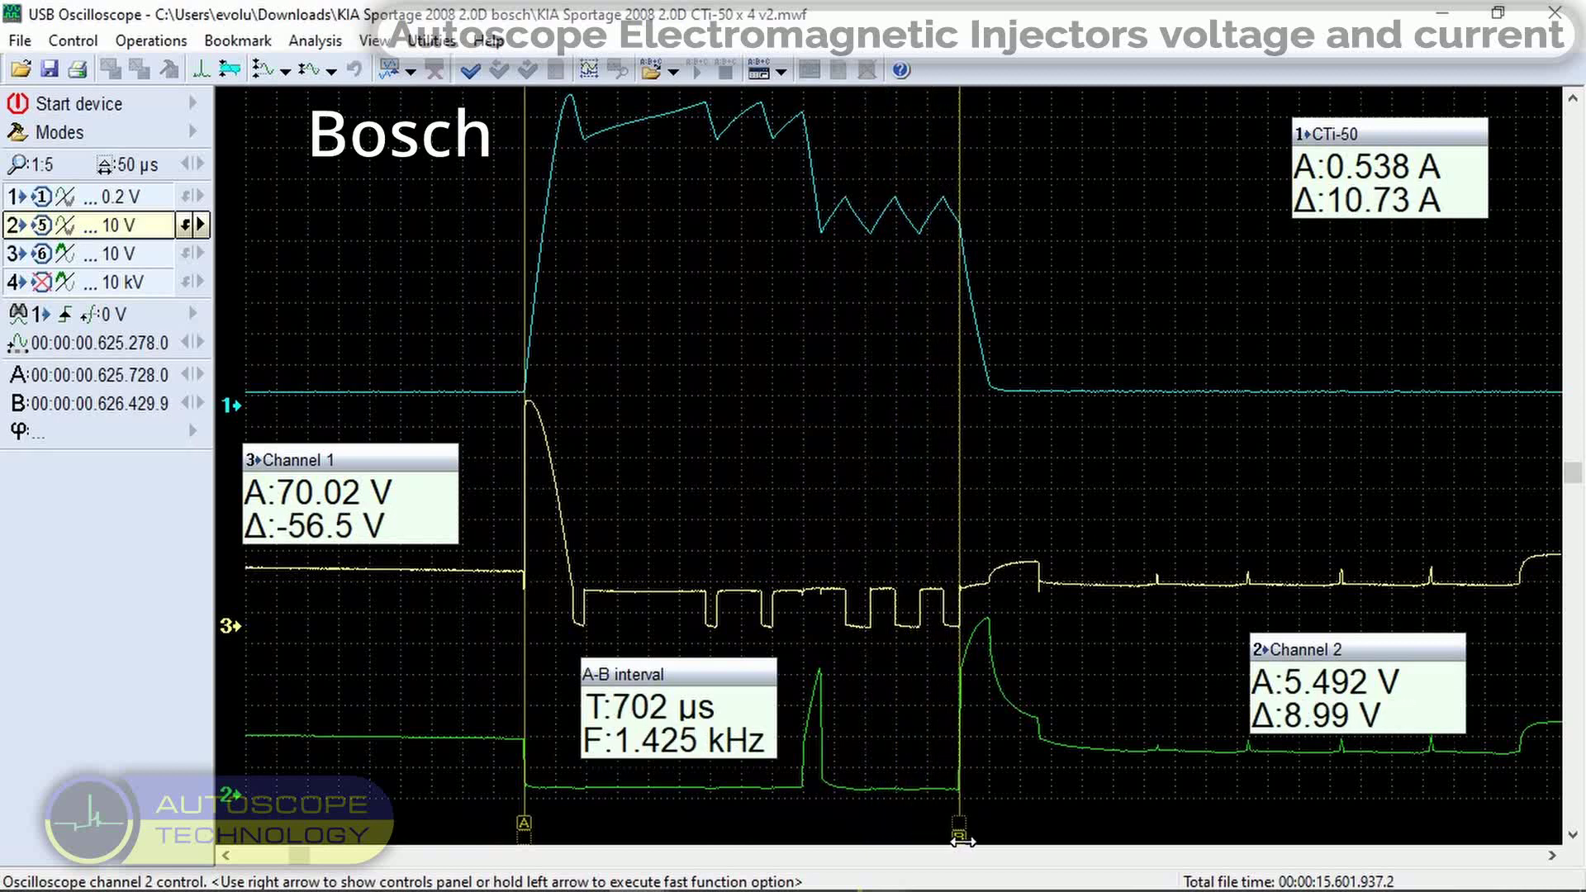